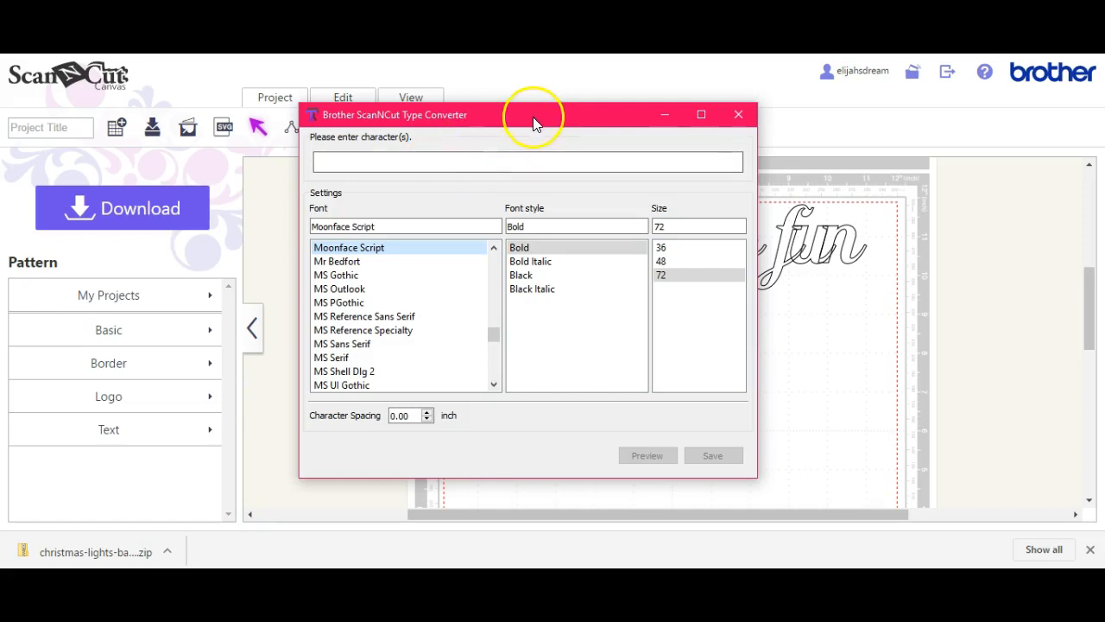
# Enter "Welcome to fun" as the Type Converter text in the Moonface Script font
pyautogui.moveTo(534, 124); pyautogui.dragTo(656, 298)
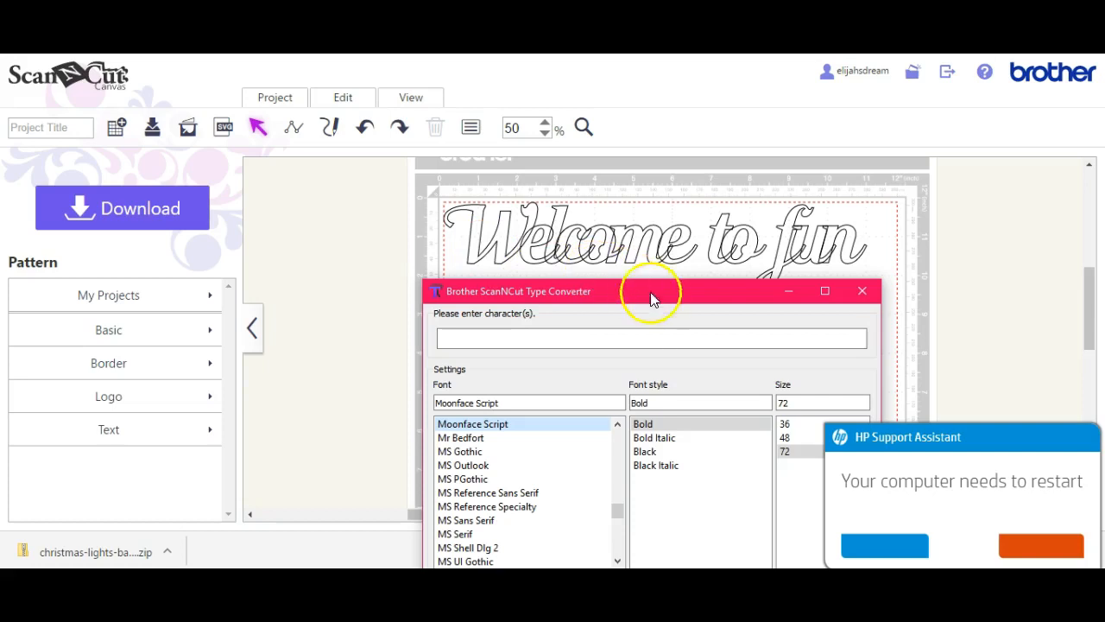
pyautogui.moveTo(656, 300); pyautogui.dragTo(579, 160)
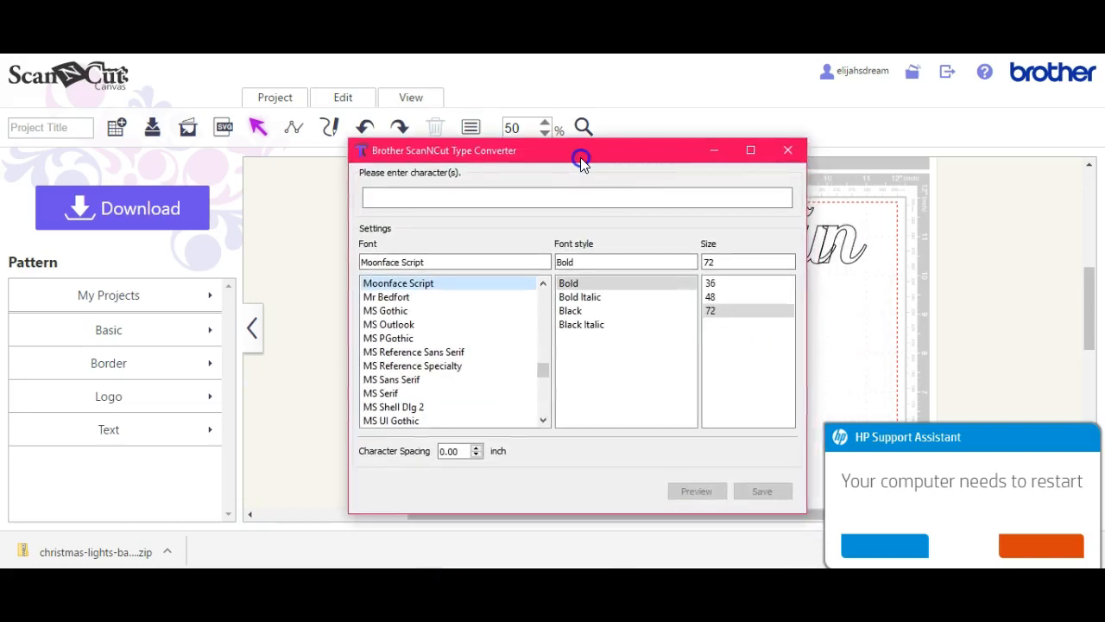
pyautogui.click(446, 200)
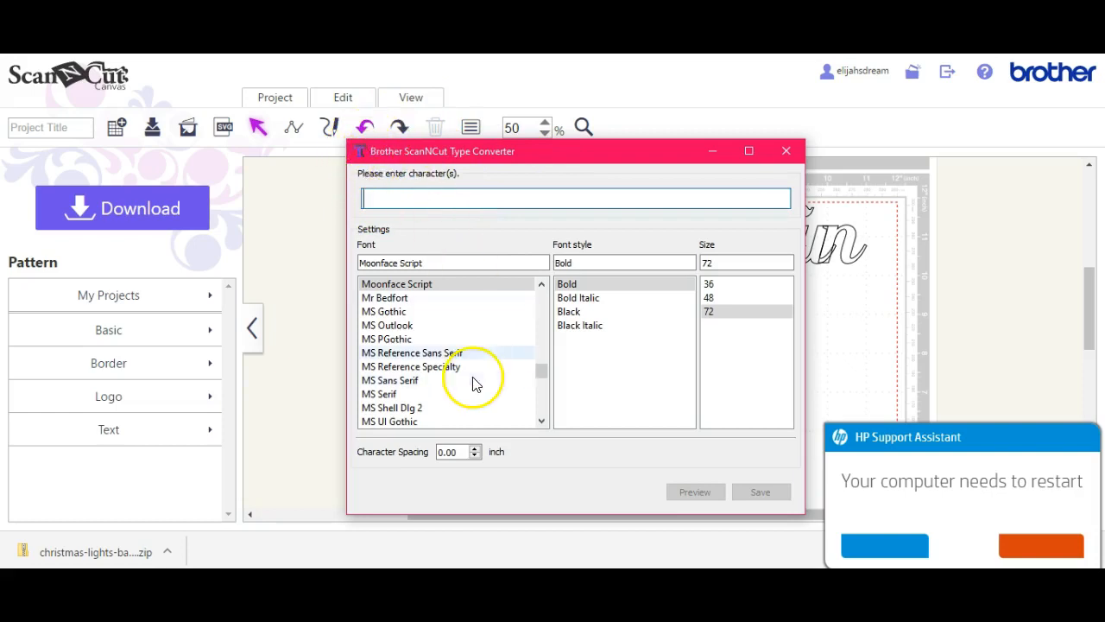
pyautogui.click(470, 285)
pyautogui.click(431, 199)
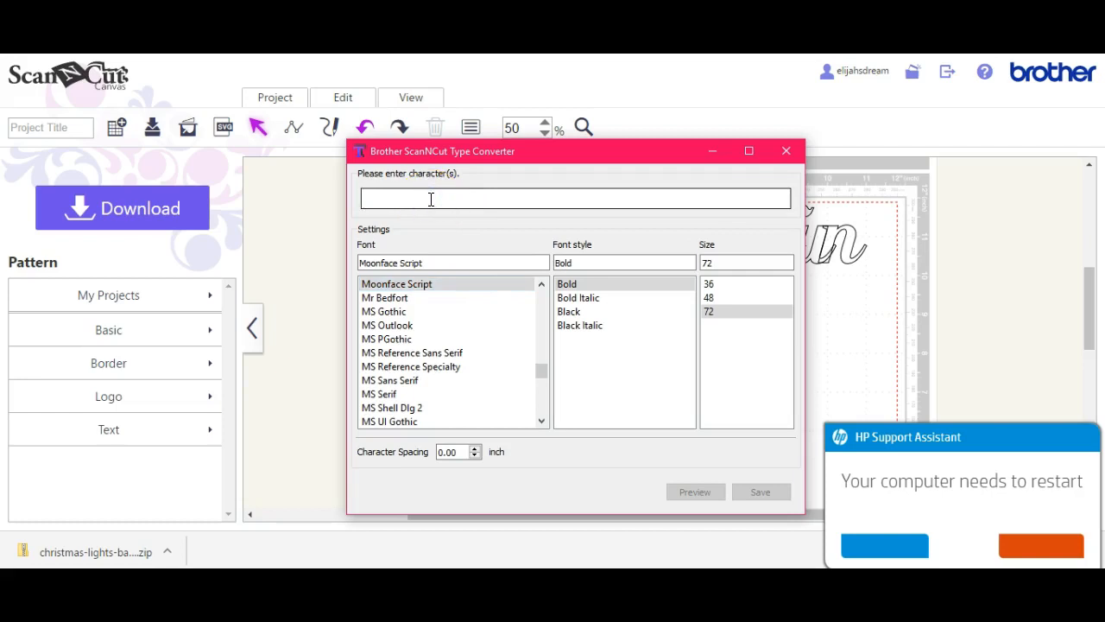
pyautogui.moveTo(487, 151); pyautogui.dragTo(479, 183)
pyautogui.click(449, 236)
pyautogui.write('Q')
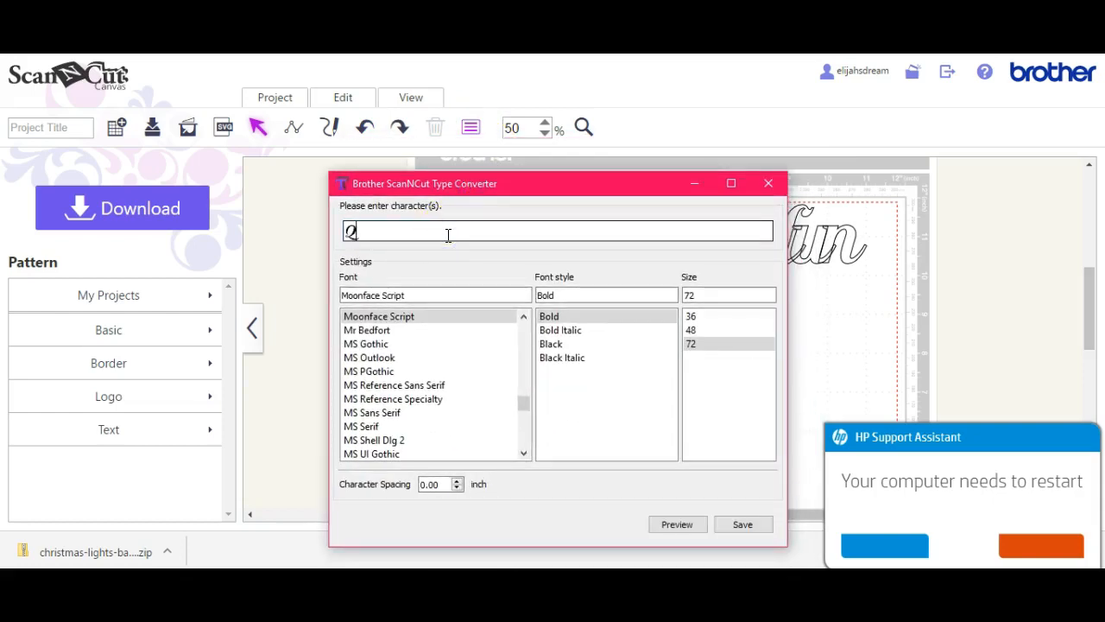
pyautogui.press('BackSpace')
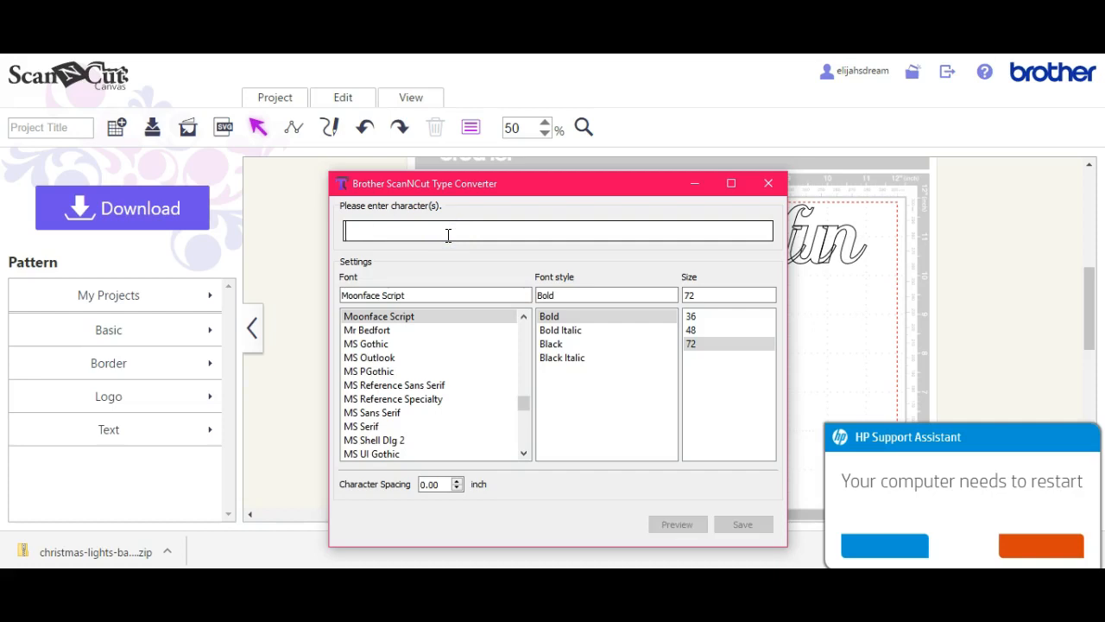
pyautogui.write('Welcome to fun')
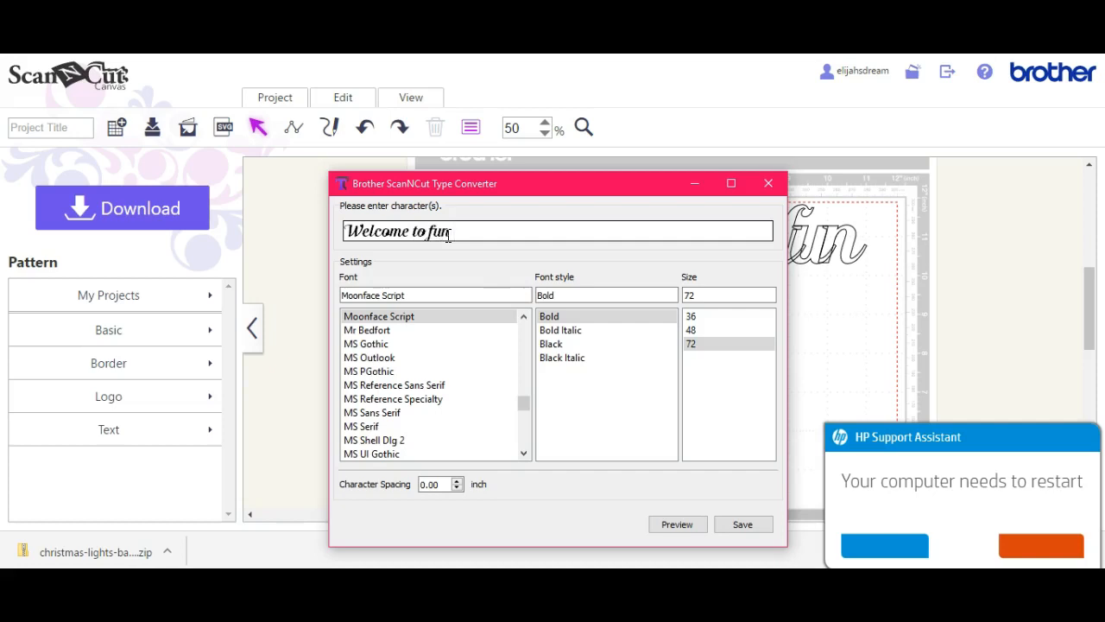
# Preview the outlined "Welcome to fun" lettering and close the preview
pyautogui.click(676, 525)
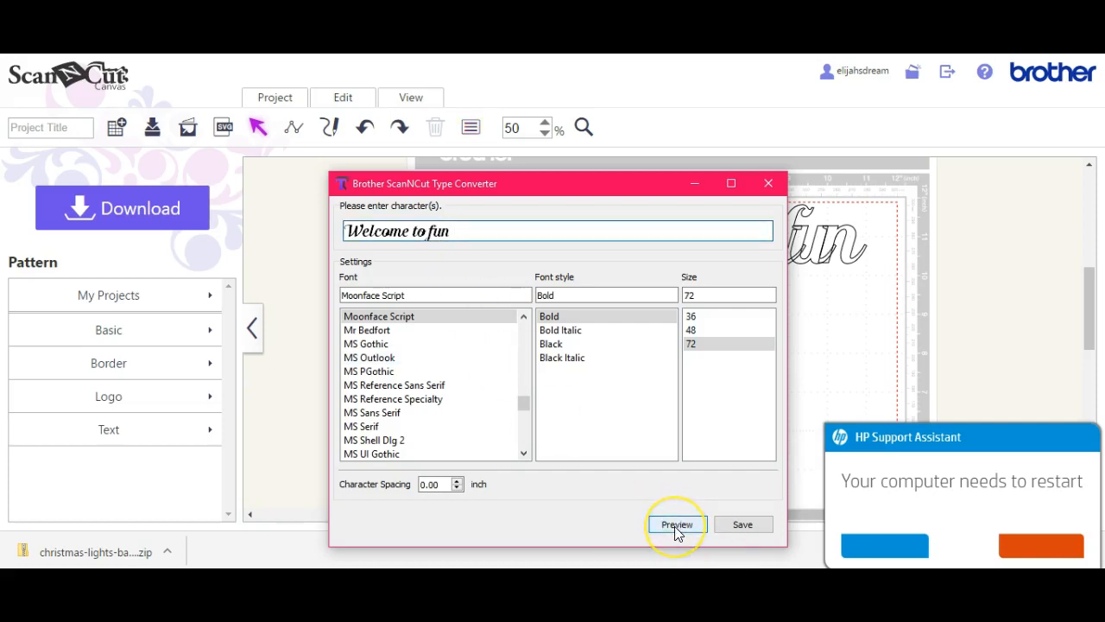
pyautogui.click(677, 526)
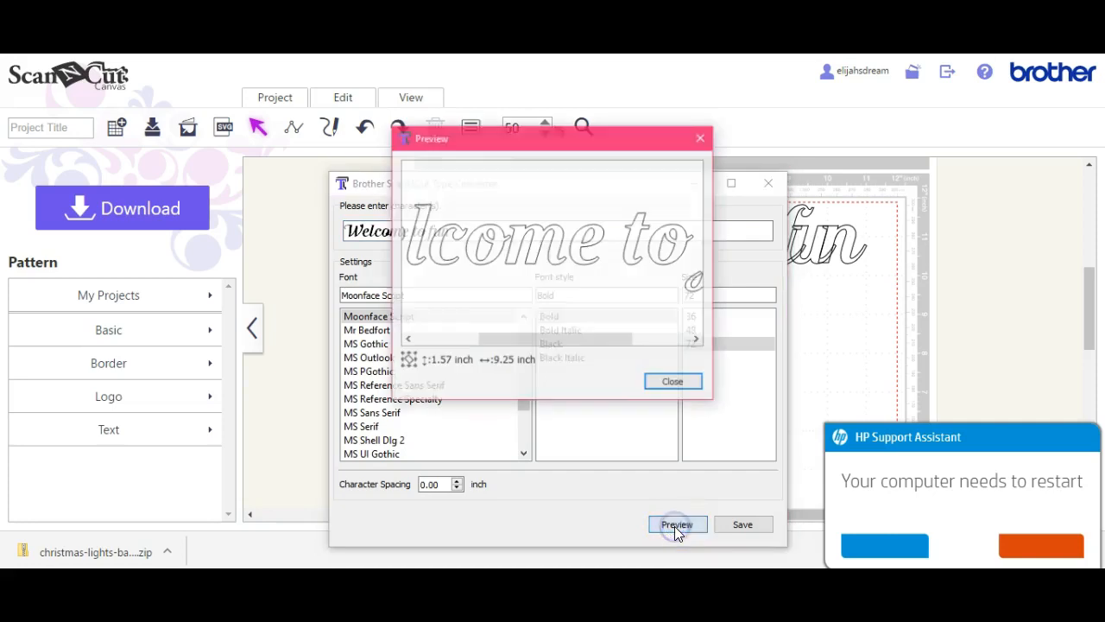
pyautogui.click(529, 341)
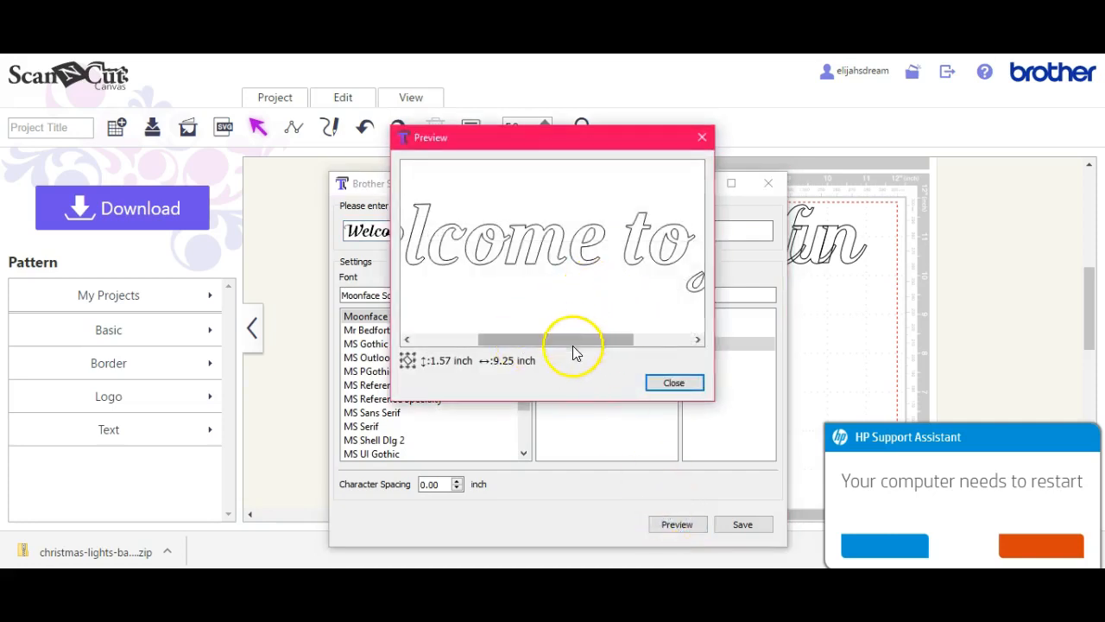
pyautogui.click(674, 383)
# Set the font size to 36, check the lettering in the preview and close it
pyautogui.click(716, 317)
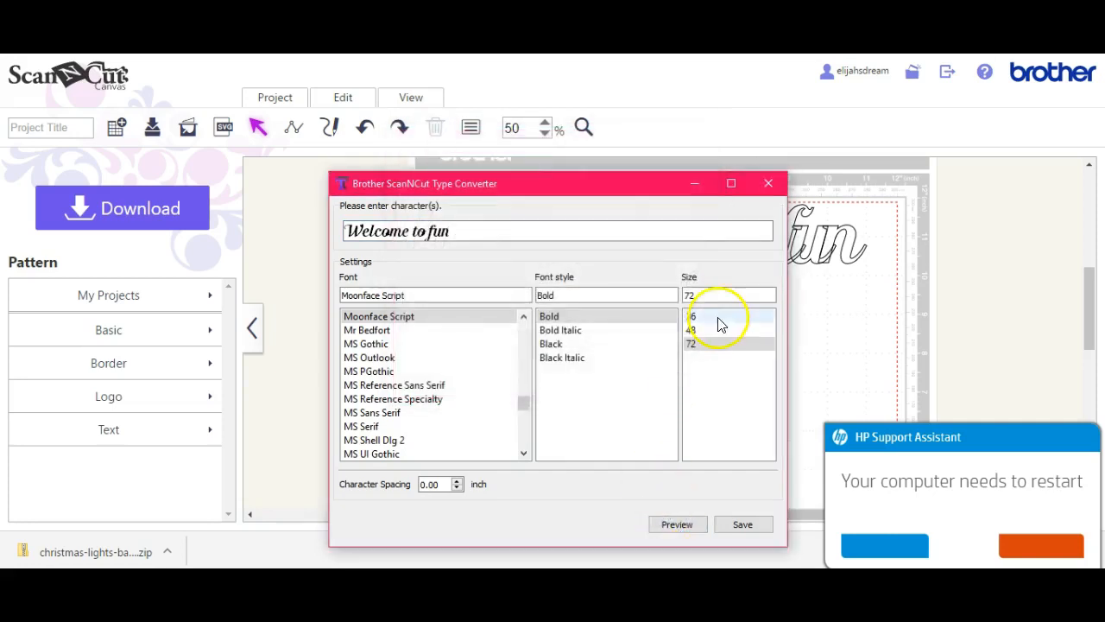
pyautogui.click(667, 526)
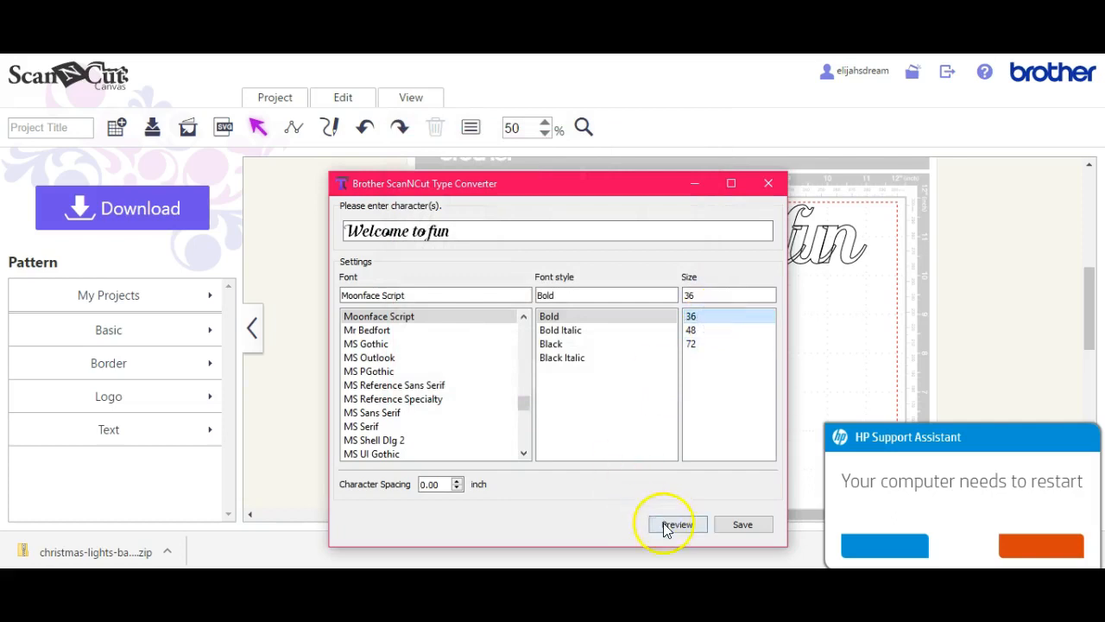
pyautogui.click(680, 526)
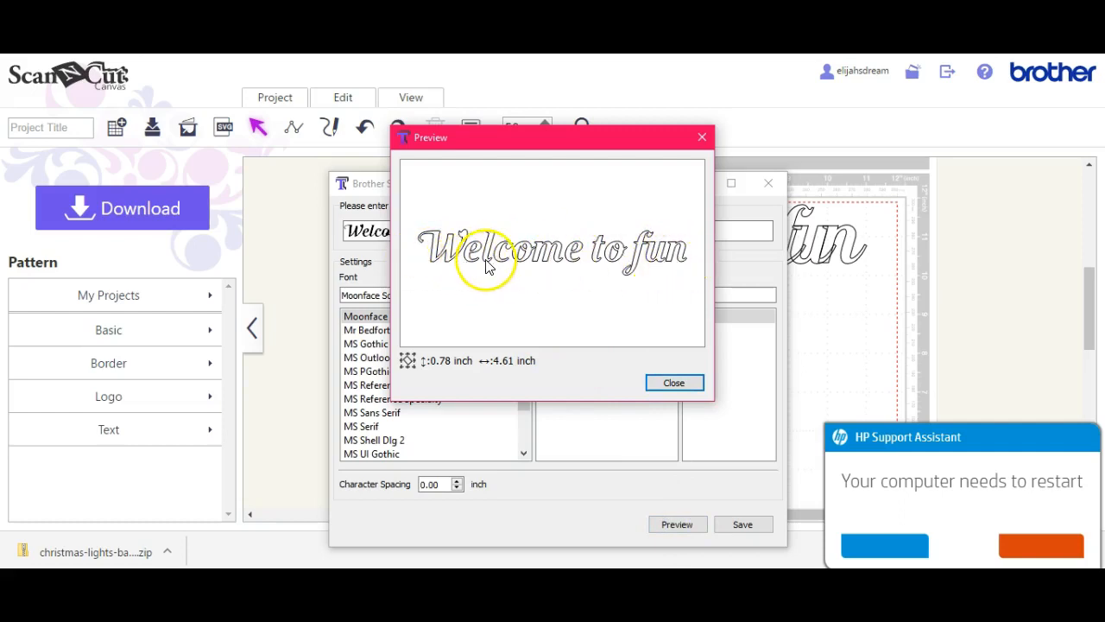
pyautogui.click(679, 385)
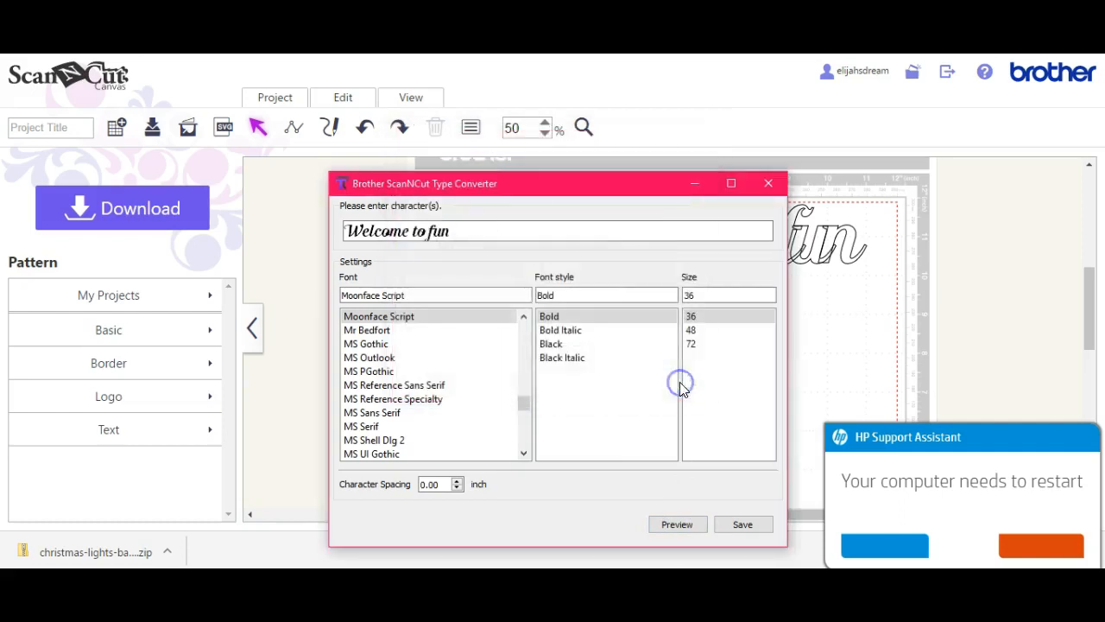
# Set the character spacing to -0.10 inch, check the lettering in the preview and close it
pyautogui.click(457, 489)
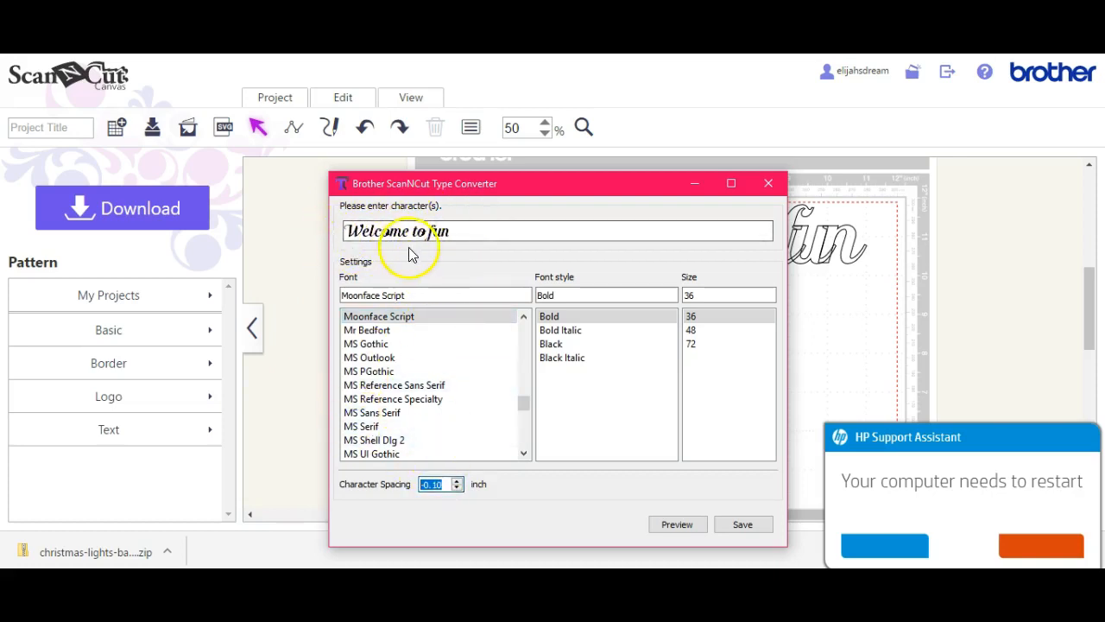
pyautogui.click(673, 524)
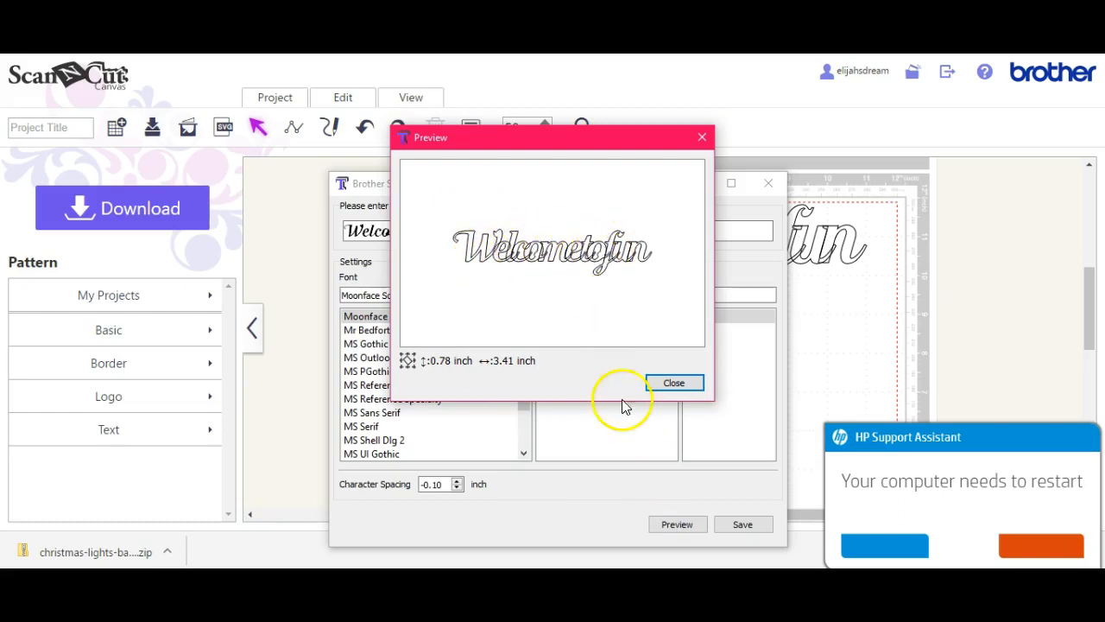
pyautogui.click(675, 385)
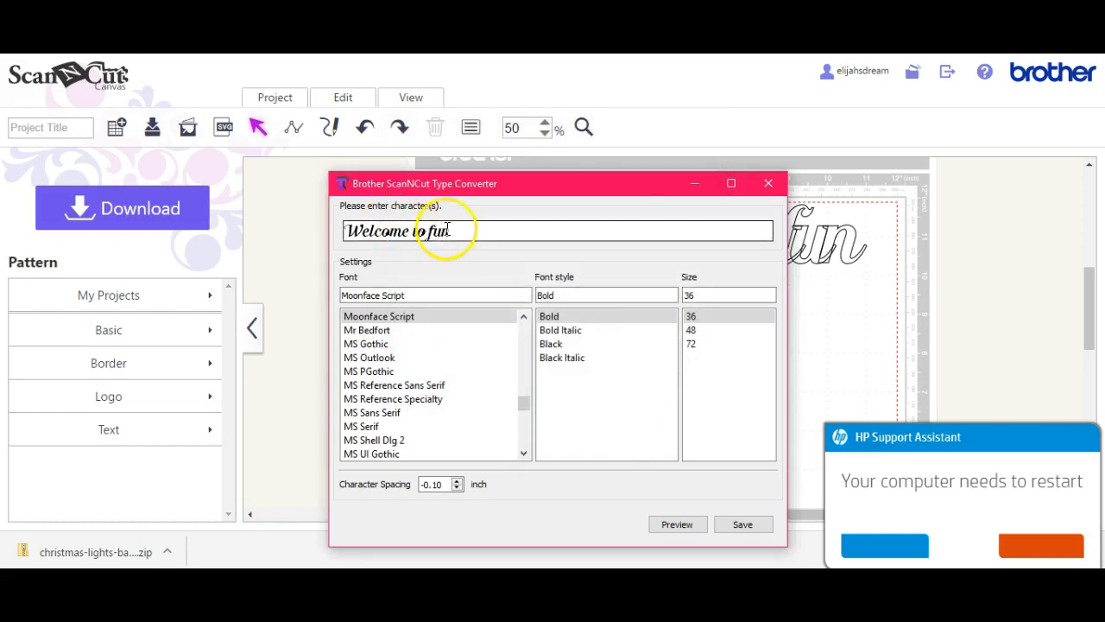
# Retype "to fun" with extra spaces between the words, check the lettering in the preview and close it
pyautogui.moveTo(452, 234); pyautogui.dragTo(413, 231)
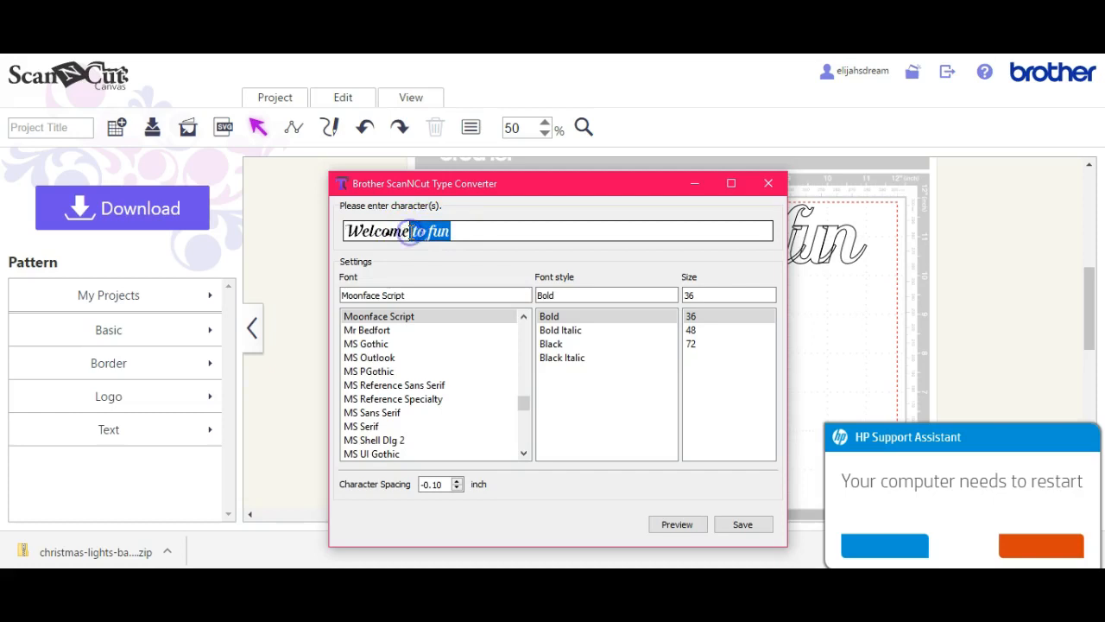
pyautogui.press('BackSpace')
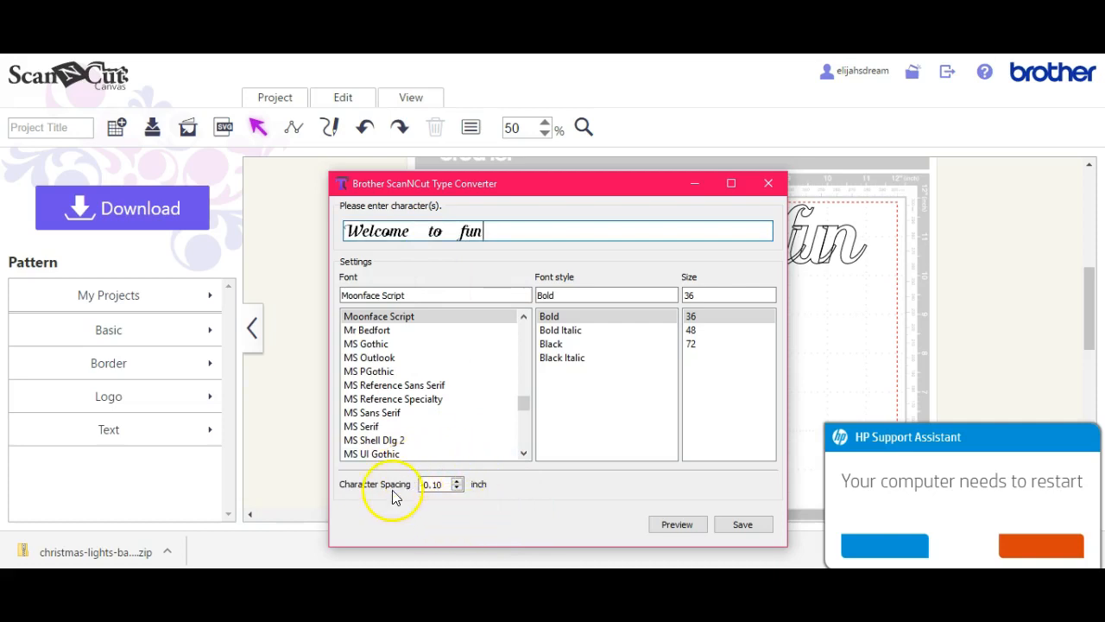
pyautogui.click(678, 525)
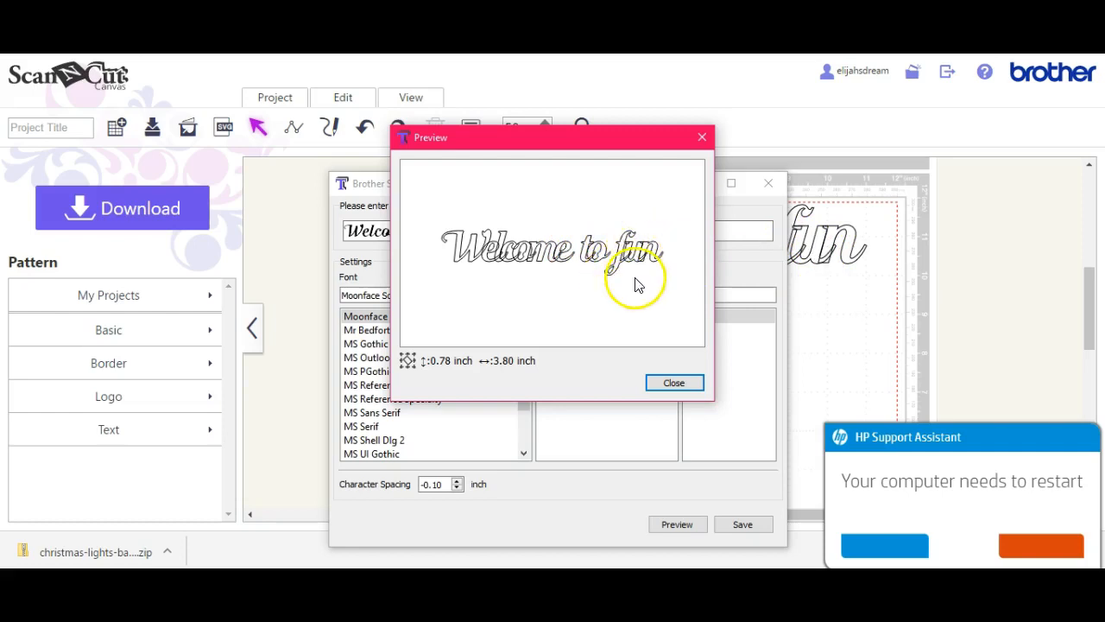
pyautogui.click(673, 383)
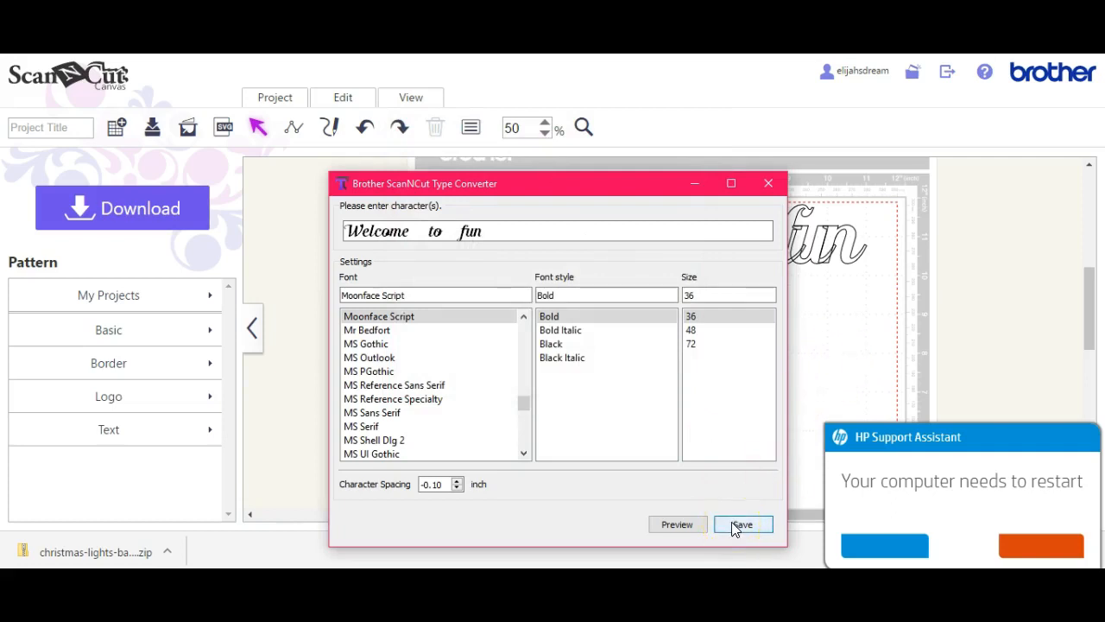
# Close the Type Converter without saving and ungroup the "Welcome to fun" lettering on the mat
pyautogui.click(768, 184)
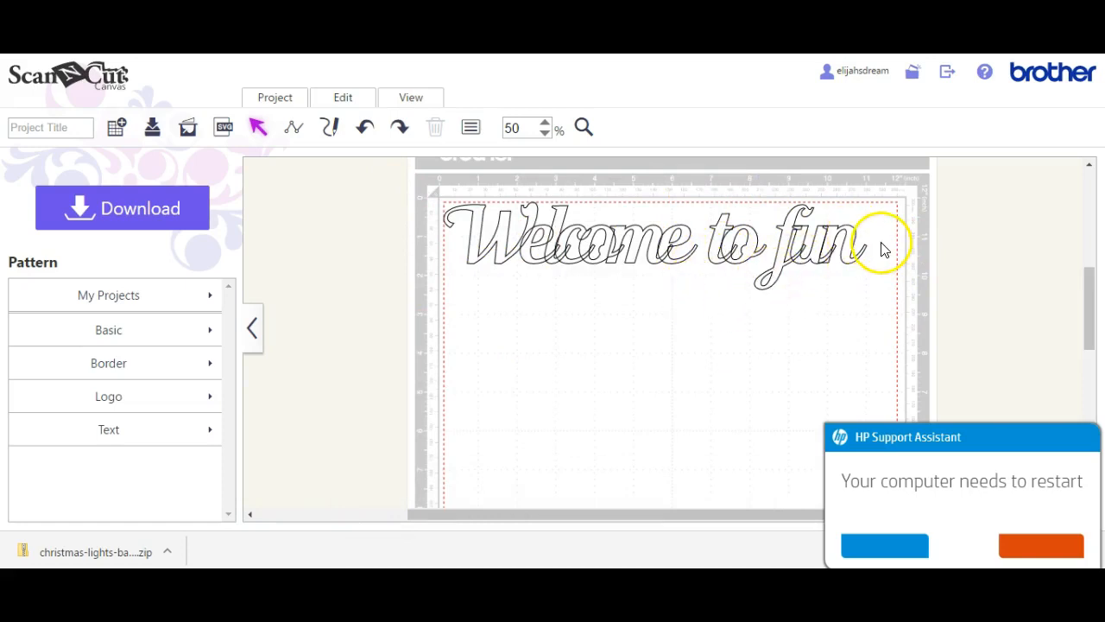
pyautogui.click(820, 242)
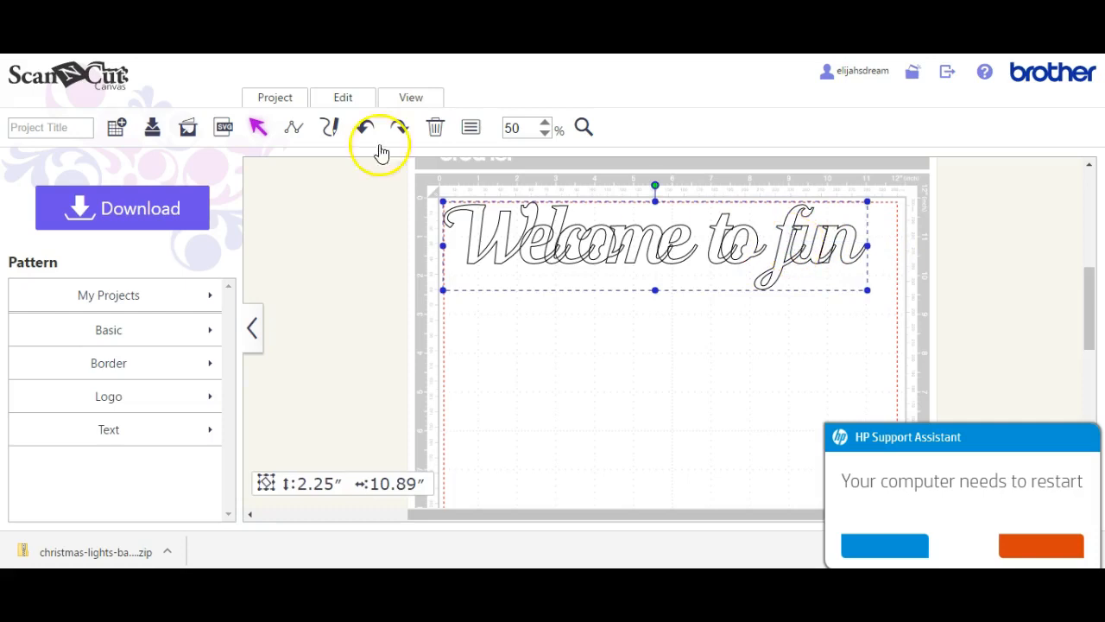
pyautogui.click(343, 98)
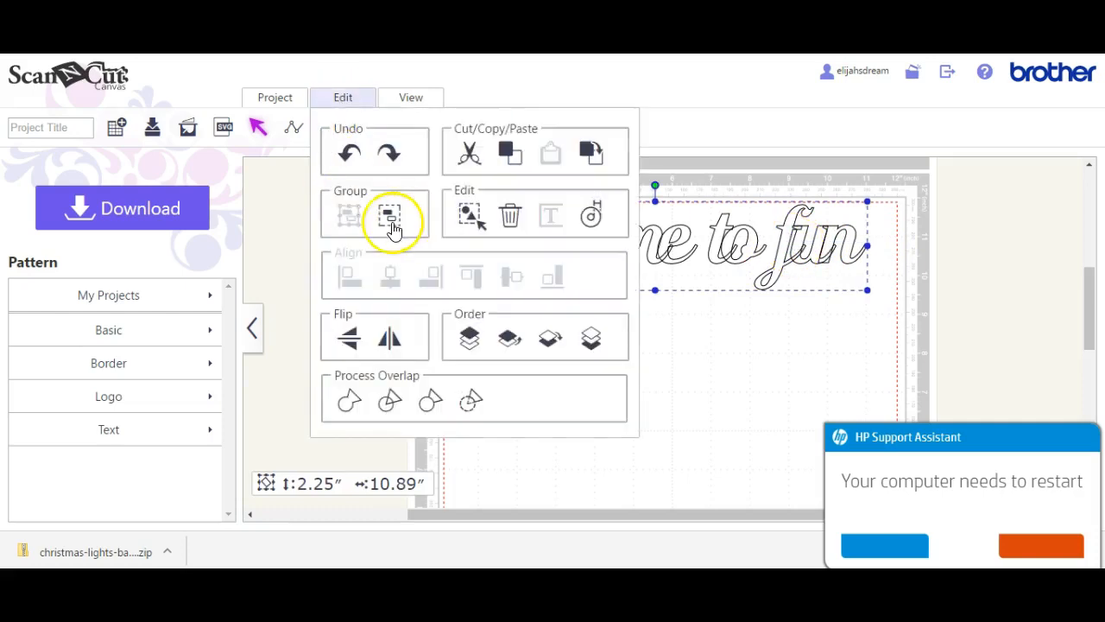
pyautogui.click(388, 222)
pyautogui.click(848, 300)
# Try welding the letters f, u and n of "fun" into one shape, and undo the weld
pyautogui.moveTo(878, 239); pyautogui.dragTo(783, 249)
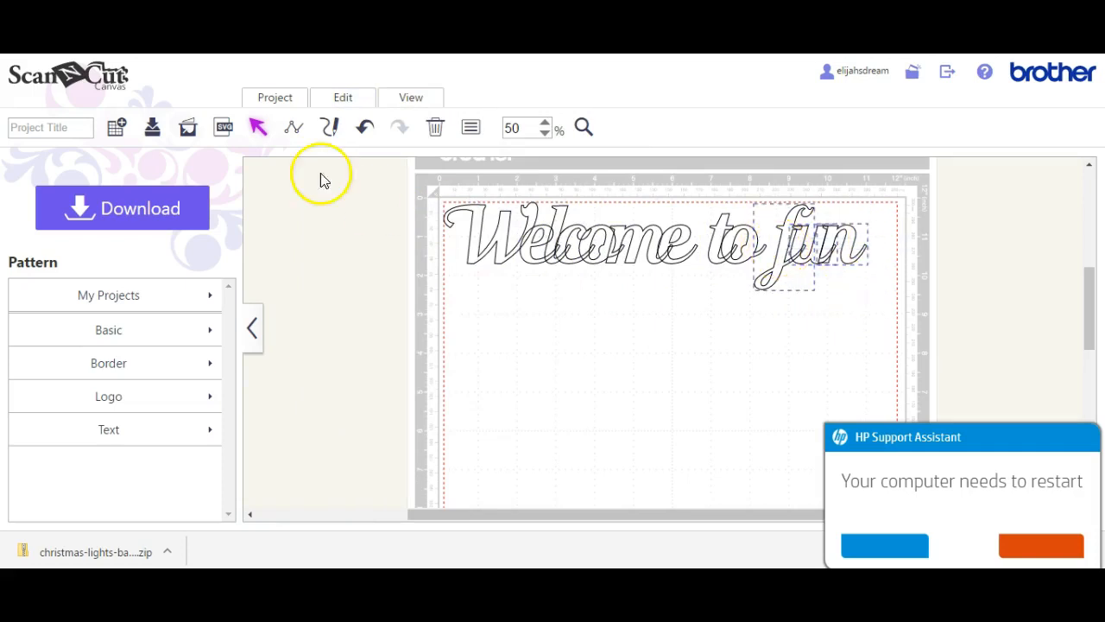
pyautogui.click(350, 102)
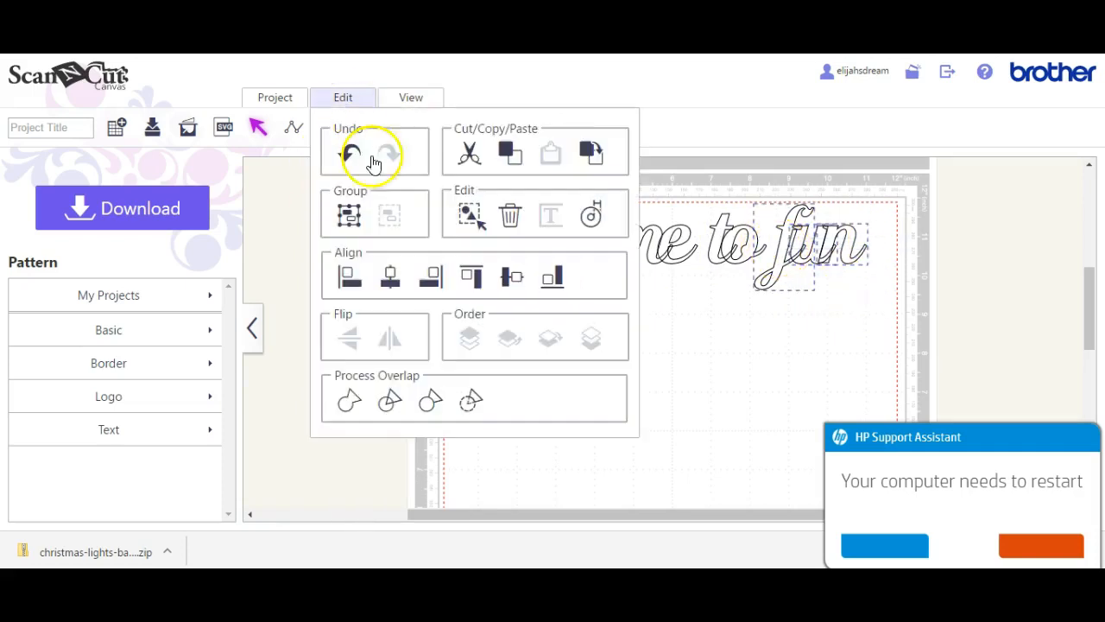
pyautogui.click(350, 404)
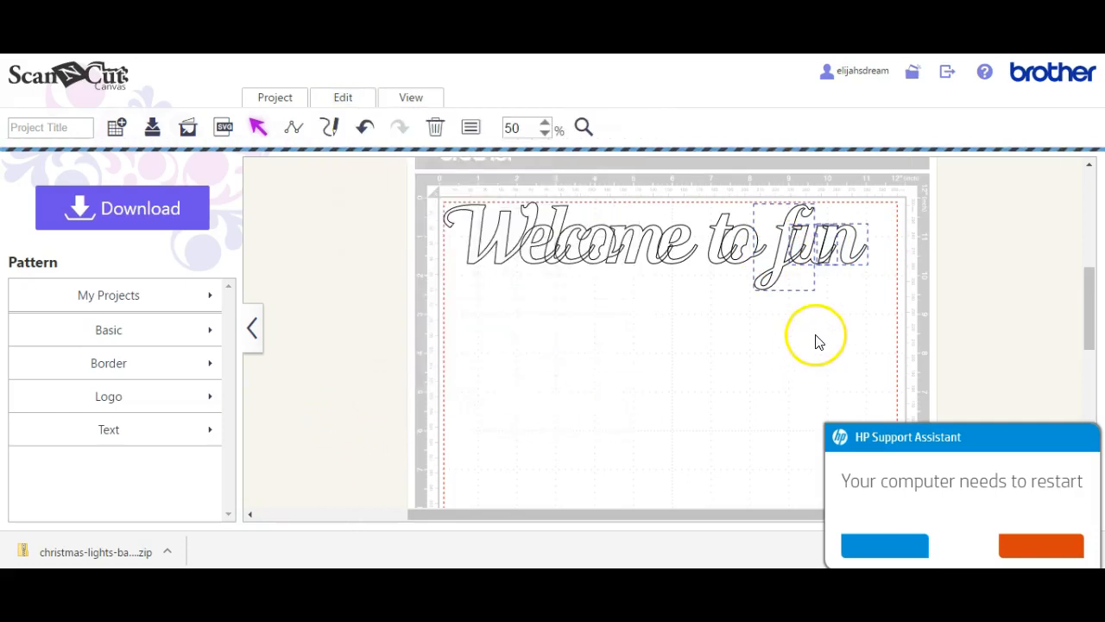
pyautogui.click(817, 323)
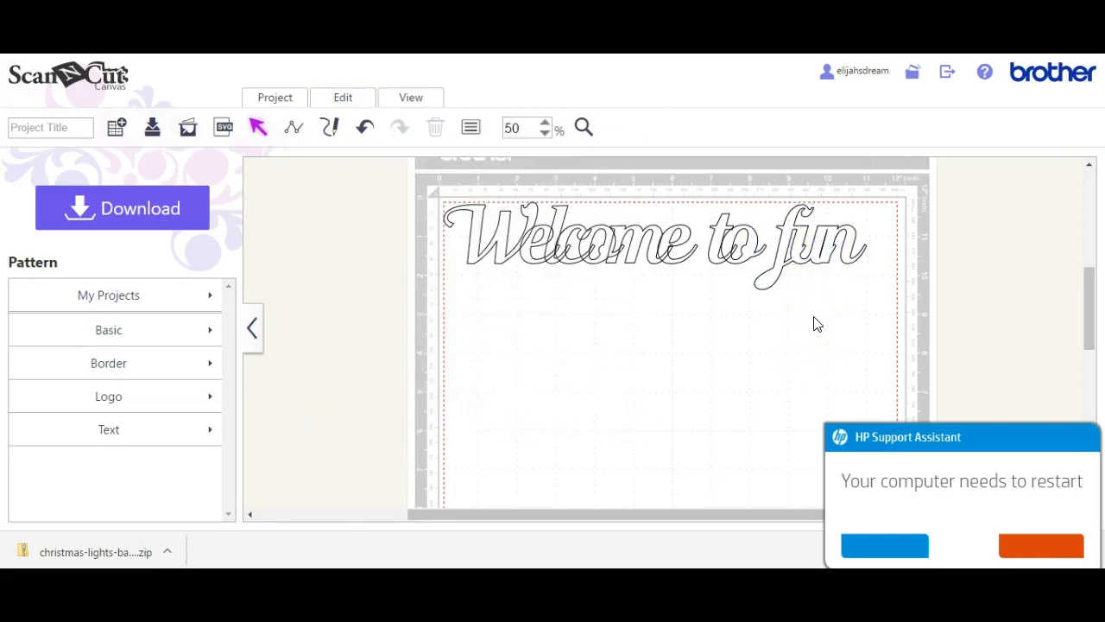
pyautogui.click(784, 261)
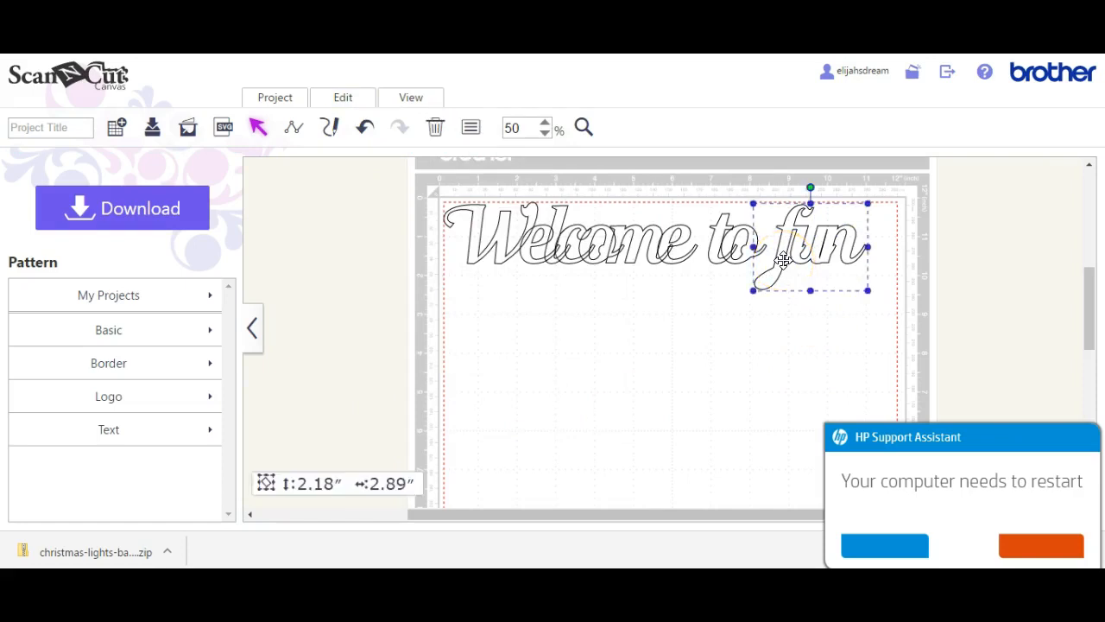
pyautogui.click(366, 130)
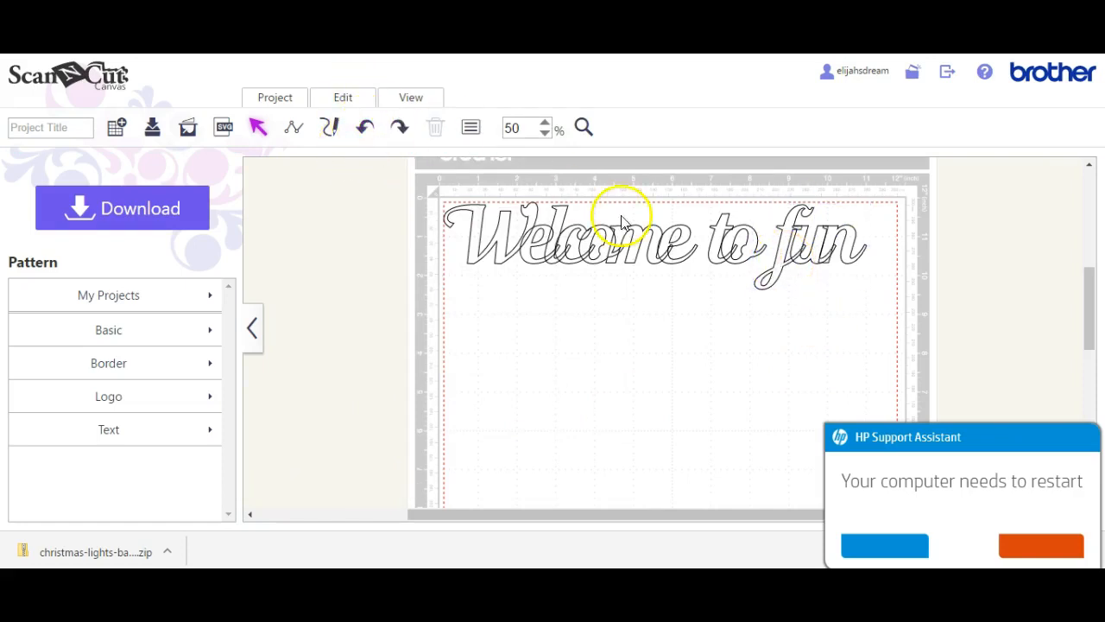
# Apply the fourth Process Overlap operation to the letter f in "fun" and deselect it
pyautogui.click(771, 268)
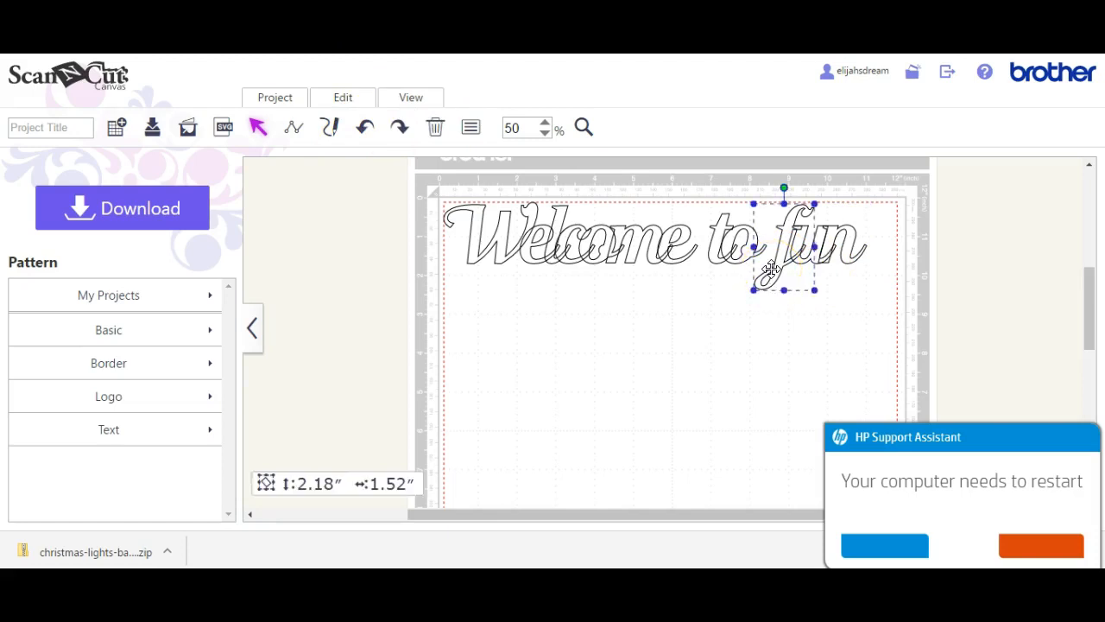
pyautogui.click(342, 100)
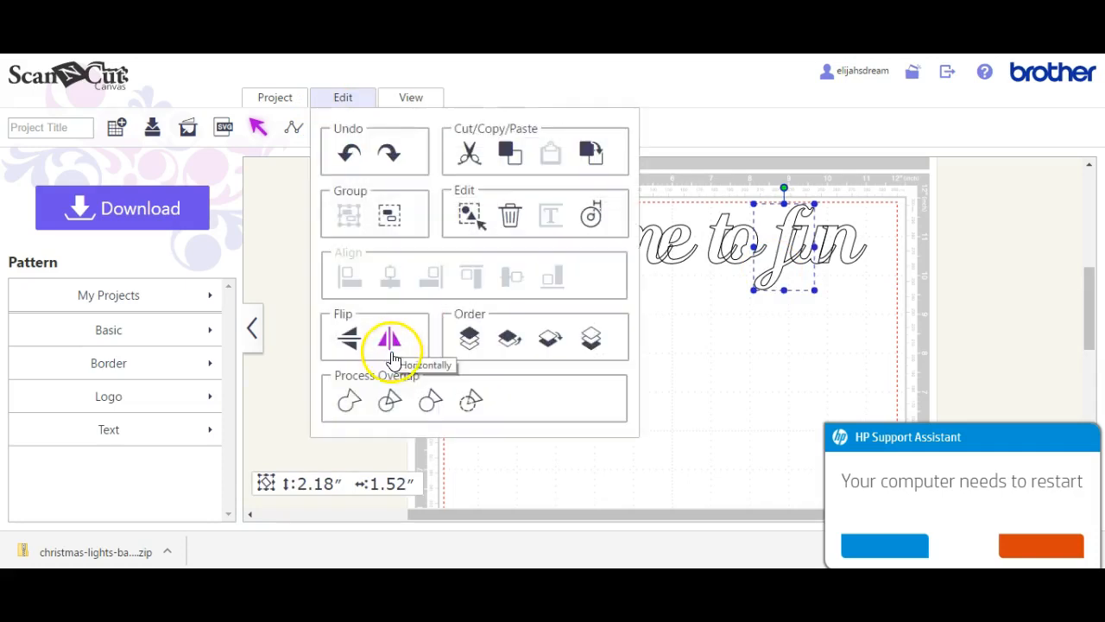
pyautogui.click(473, 404)
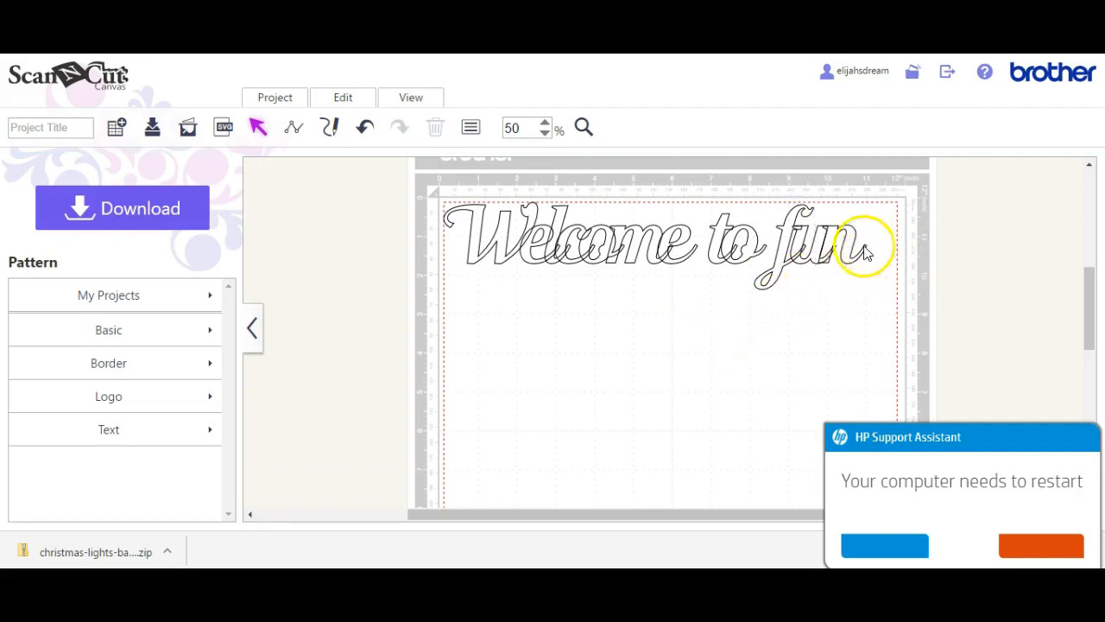
# Weld the letters f, u and n of "fun" into one shape and move the word off the mat beside it
pyautogui.click(800, 244)
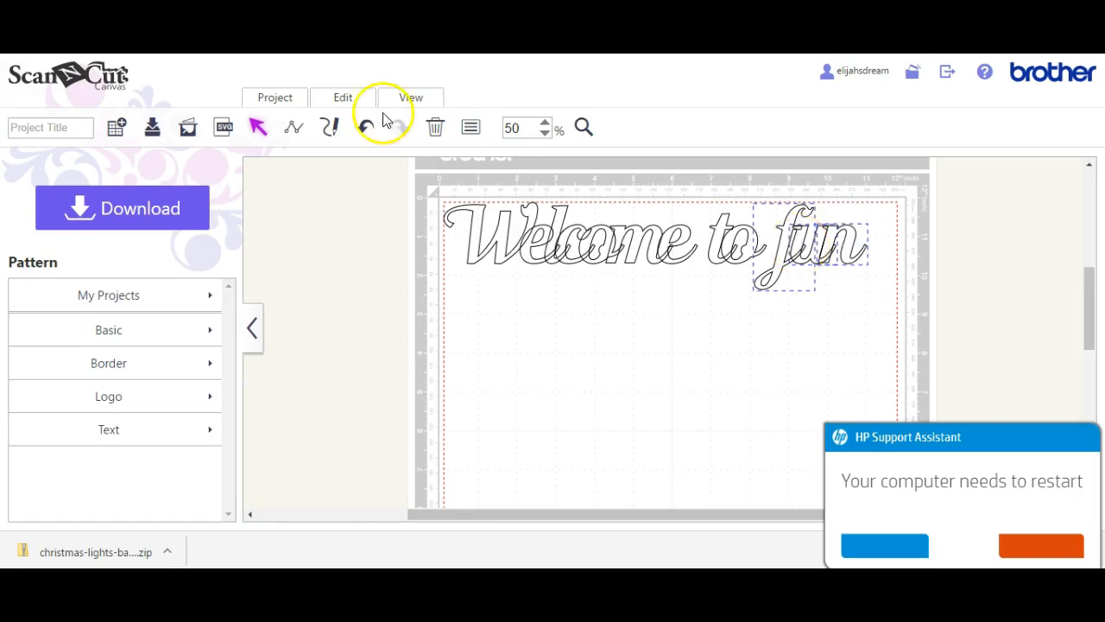
pyautogui.click(343, 98)
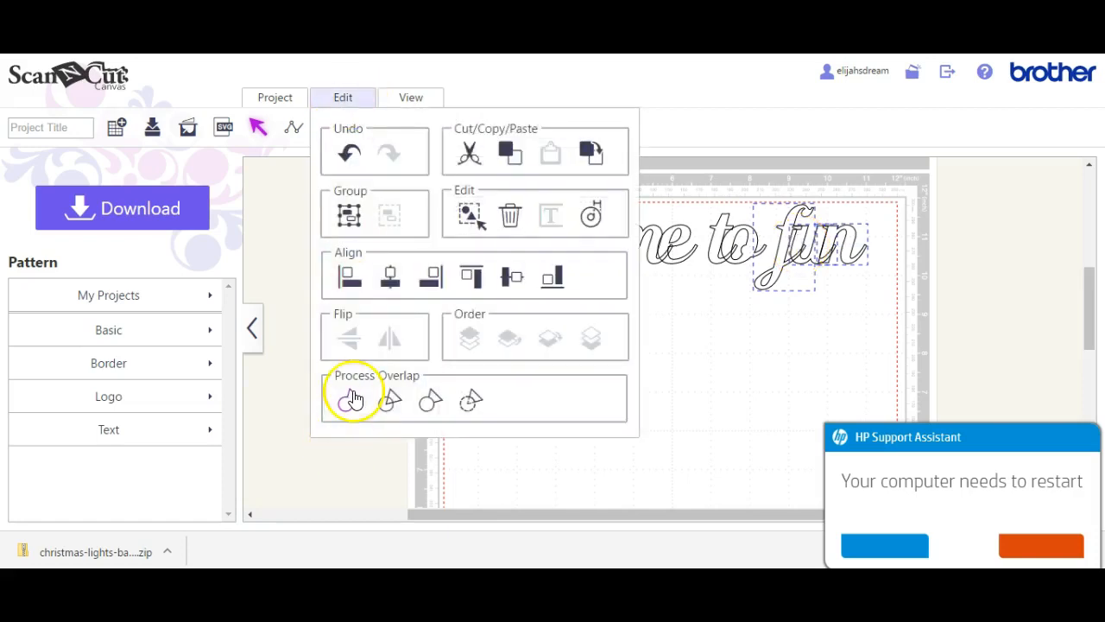
pyautogui.click(349, 401)
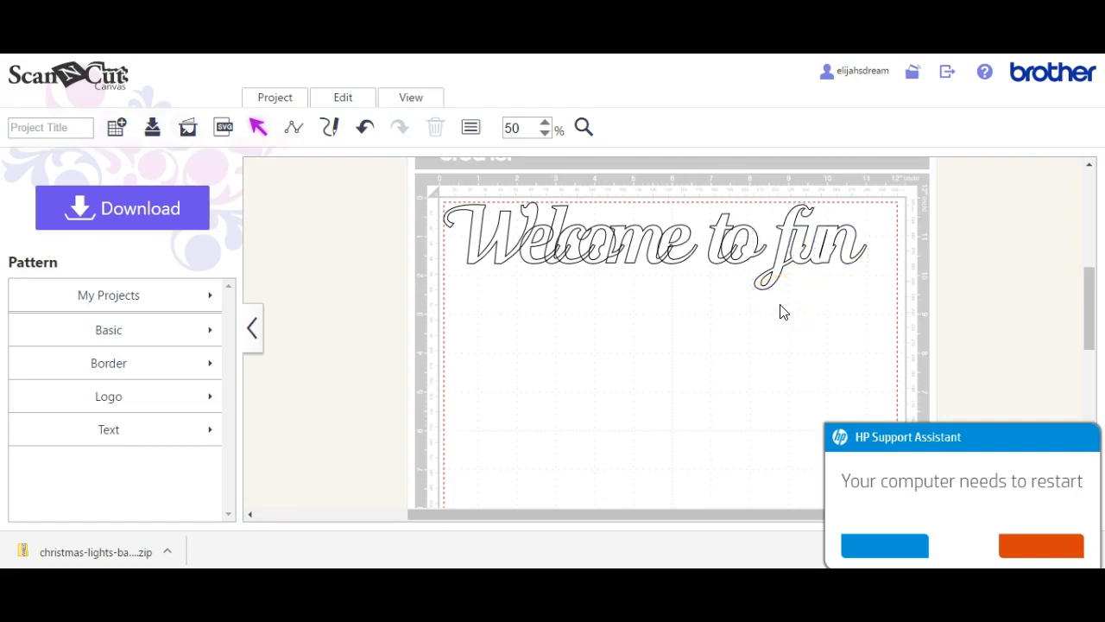
pyautogui.click(784, 245)
pyautogui.moveTo(784, 246); pyautogui.dragTo(954, 239)
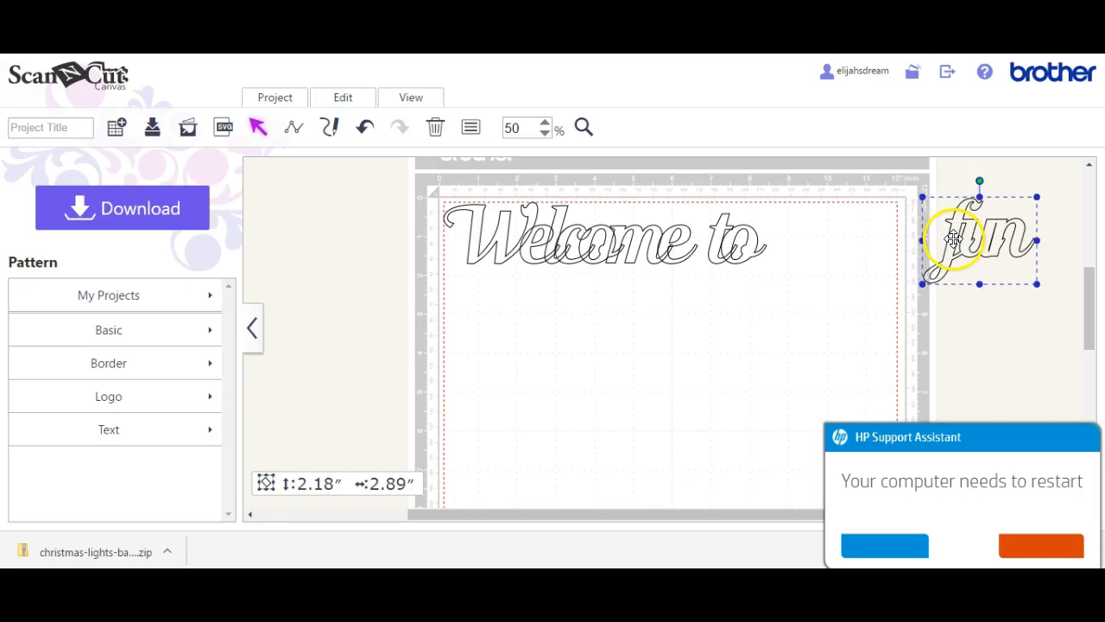
# Try the Subtract overlap operation on the letter o of "to"
pyautogui.click(749, 252)
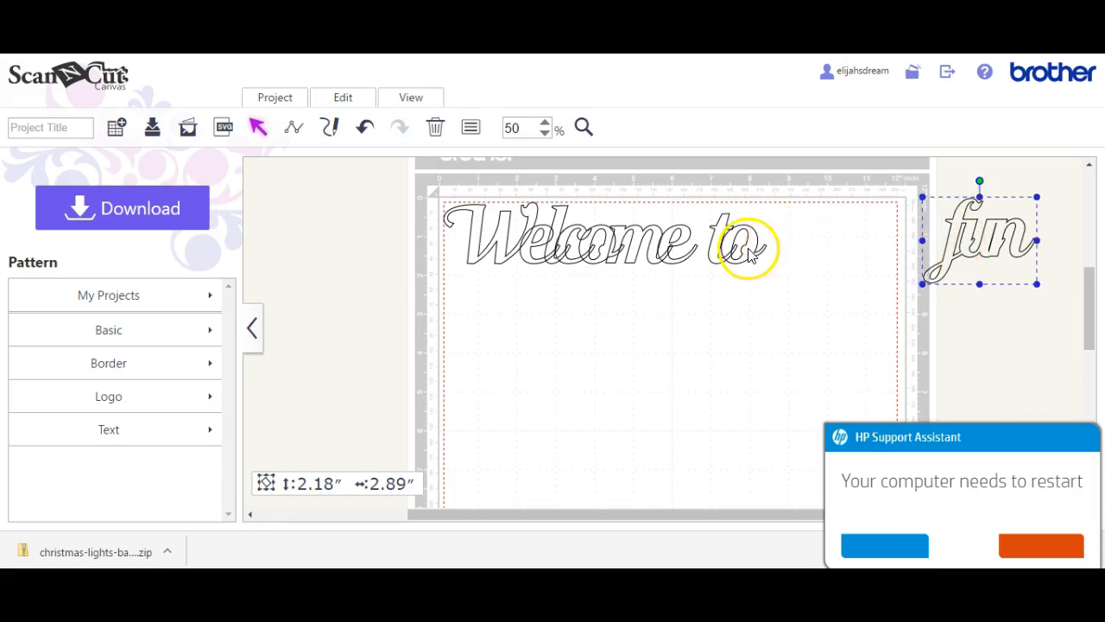
pyautogui.click(742, 240)
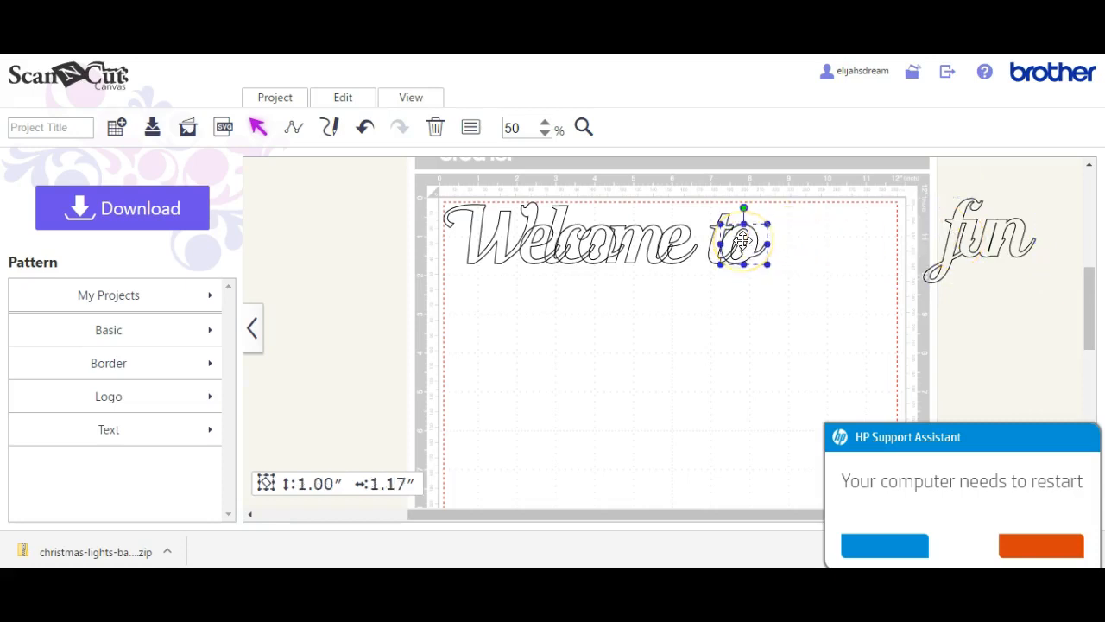
pyautogui.click(342, 100)
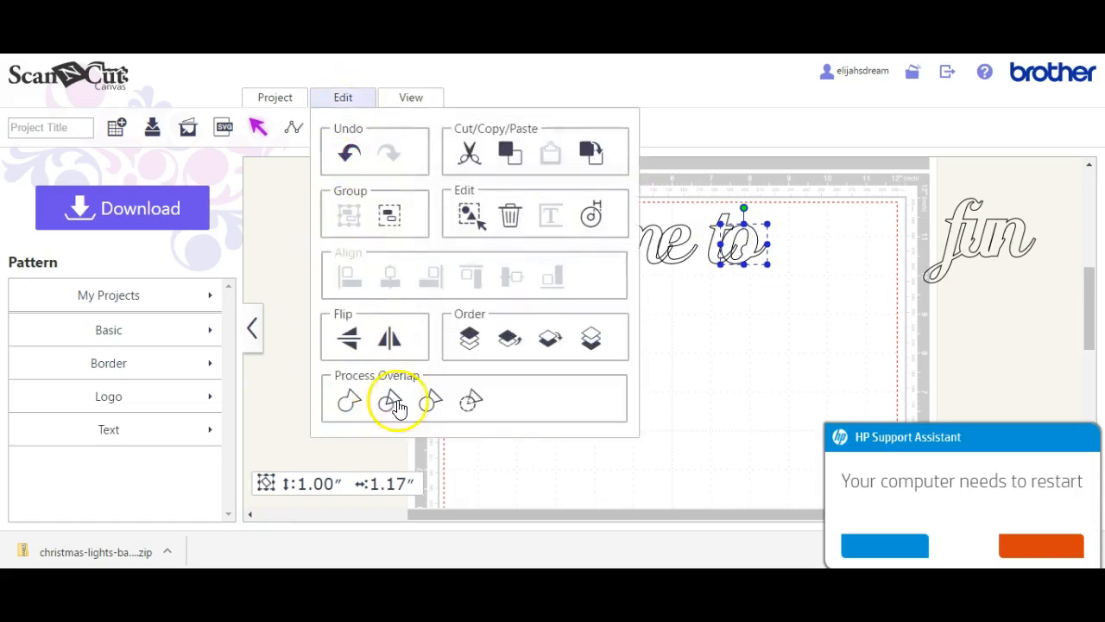
pyautogui.click(466, 400)
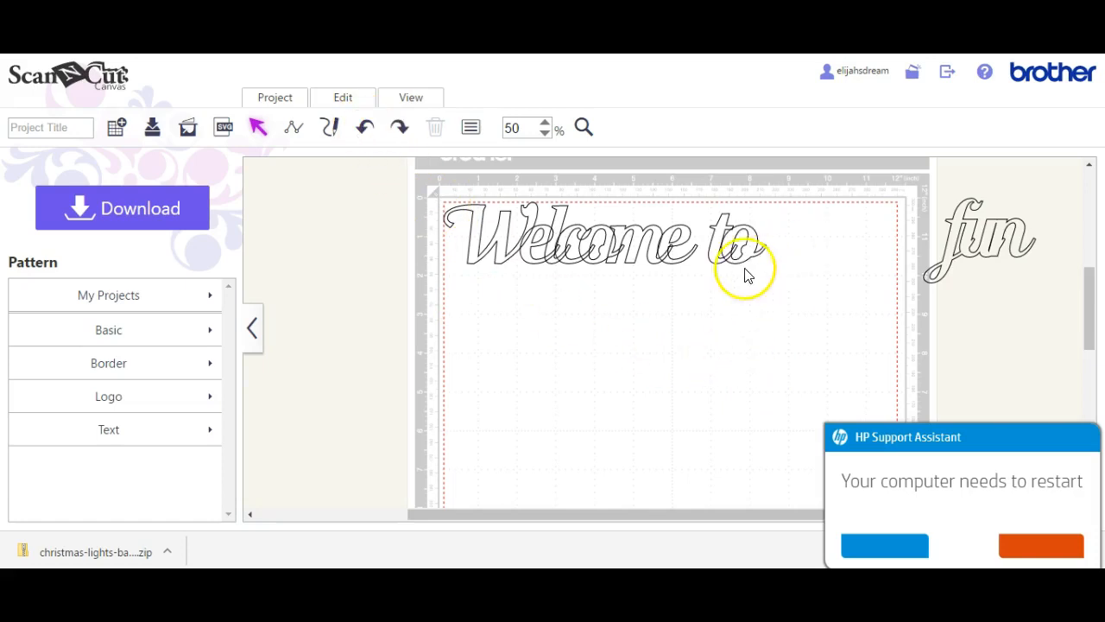
# Divide the letter o of "to" and move its inner piece onto the empty mat below the word
pyautogui.click(735, 245)
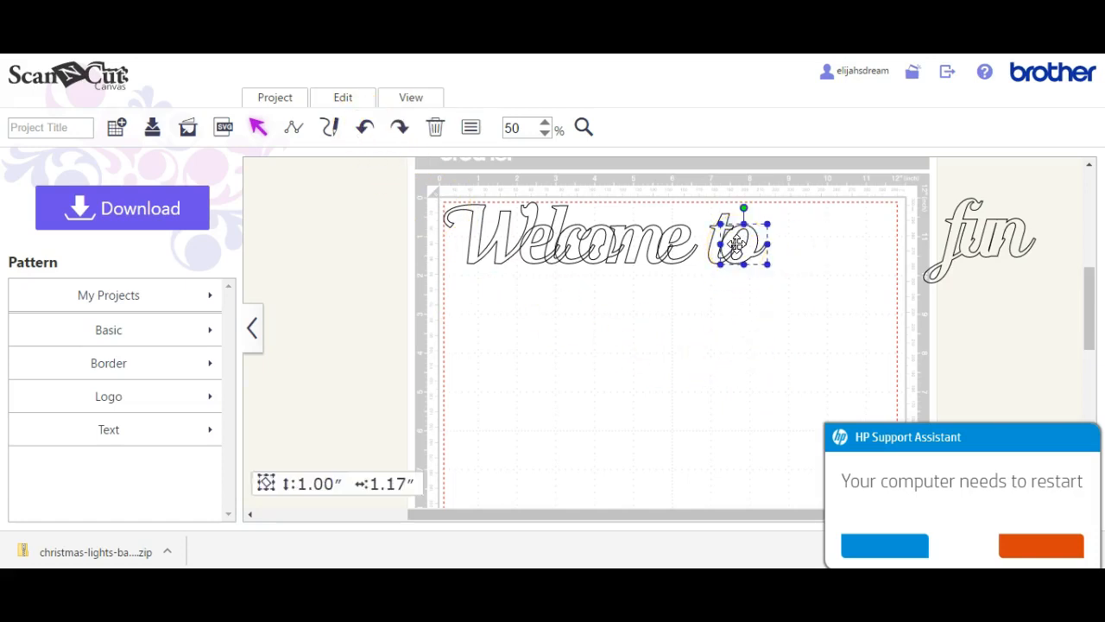
pyautogui.click(343, 101)
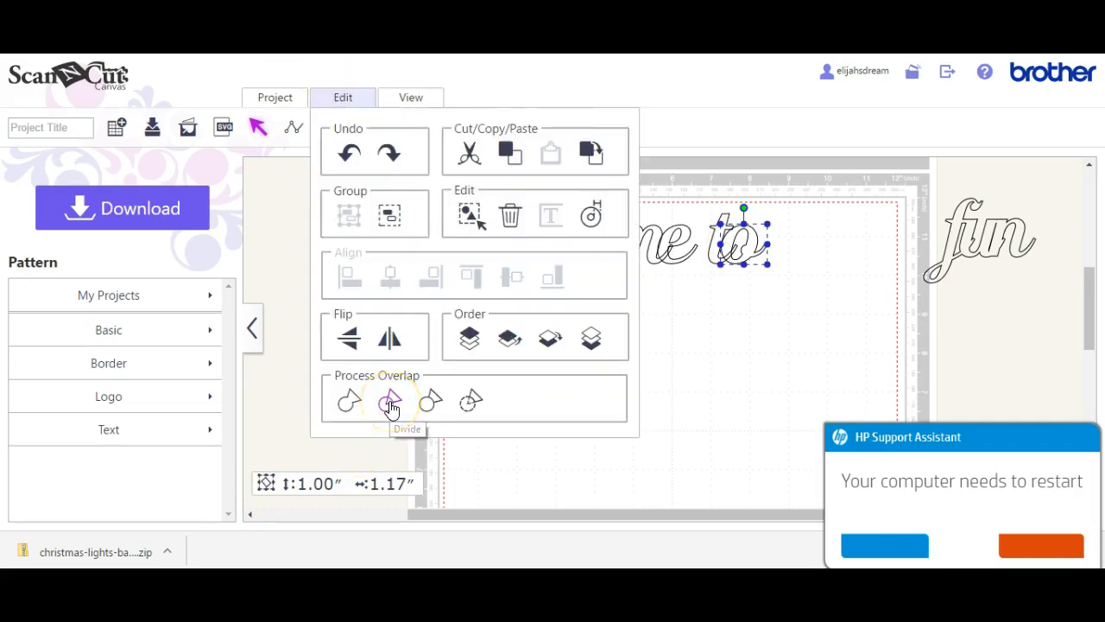
pyautogui.click(392, 404)
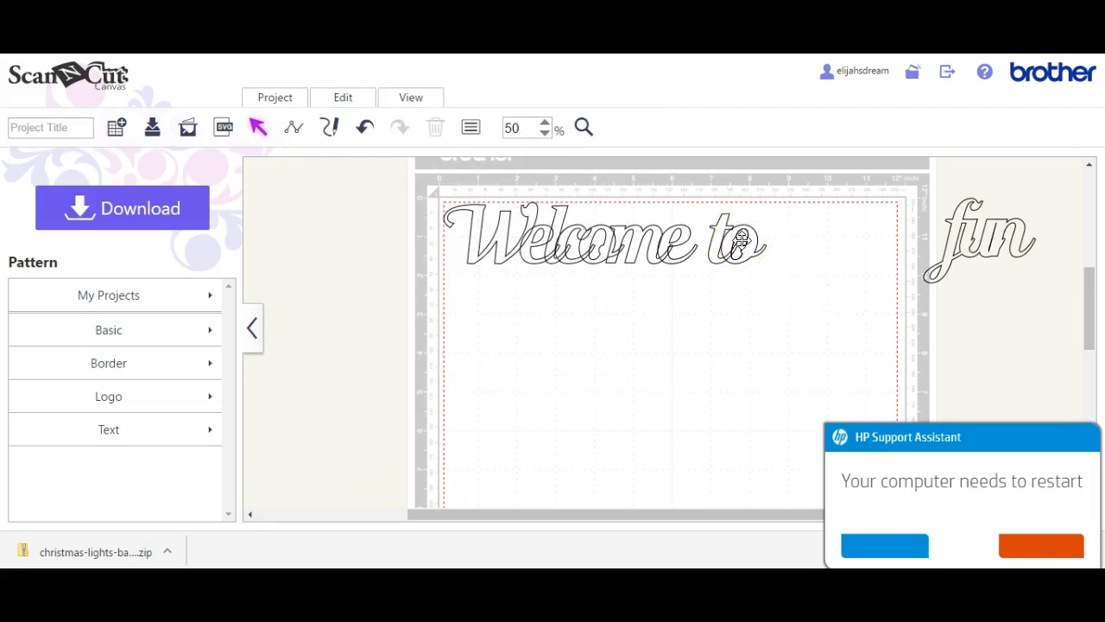
pyautogui.click(741, 241)
pyautogui.moveTo(741, 241); pyautogui.dragTo(733, 318)
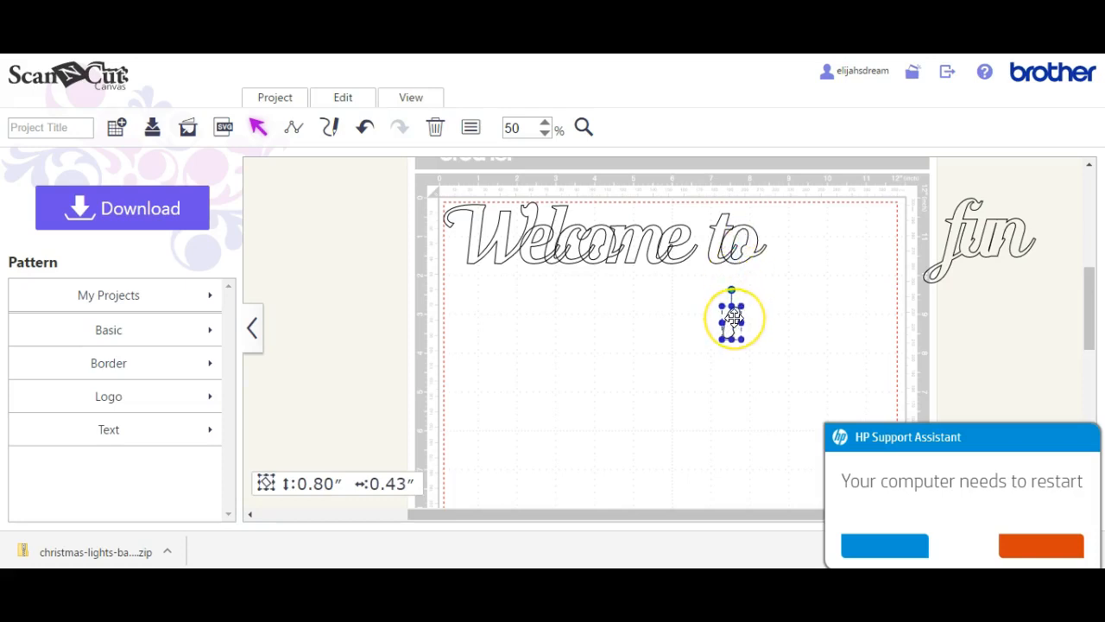
# Weld the t and o of "to" into one shape and delete the loose inner piece below the word
pyautogui.moveTo(735, 239); pyautogui.dragTo(715, 237)
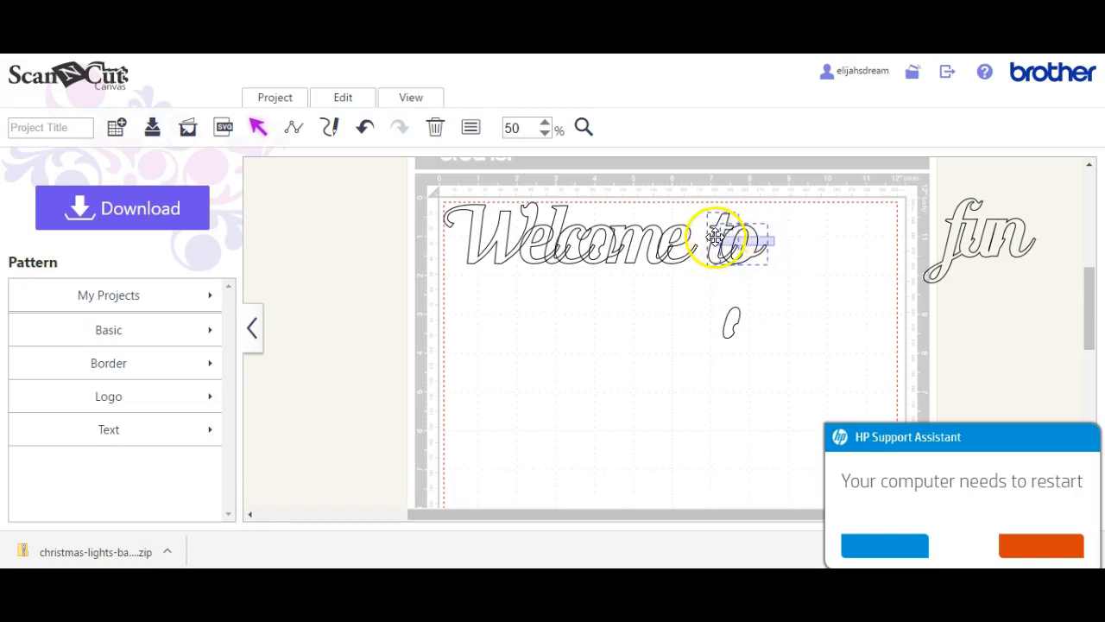
pyautogui.click(343, 100)
pyautogui.click(346, 404)
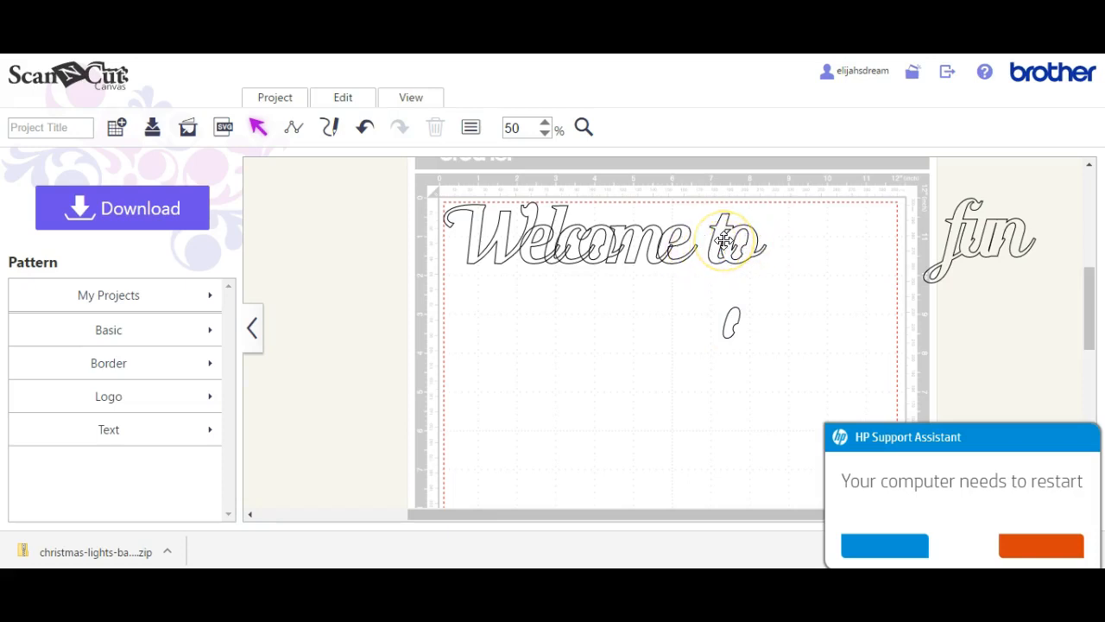
pyautogui.click(731, 317)
pyautogui.rightClick(731, 324)
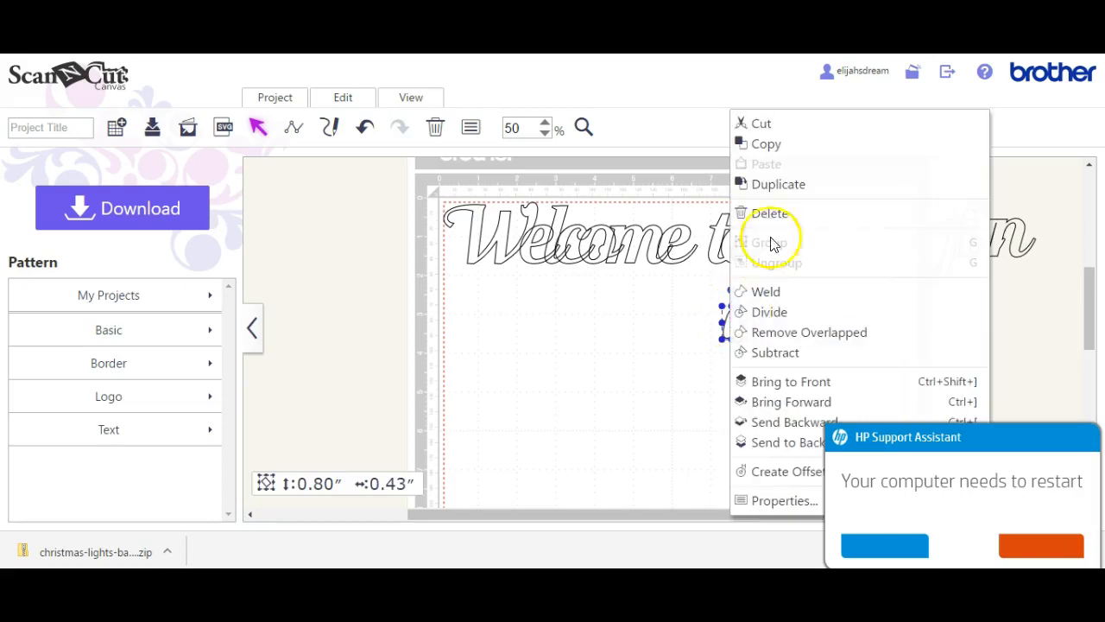
pyautogui.press('Delete')
# Try the Subtract overlap operation on the last e of "Welcome" and undo it
pyautogui.click(675, 235)
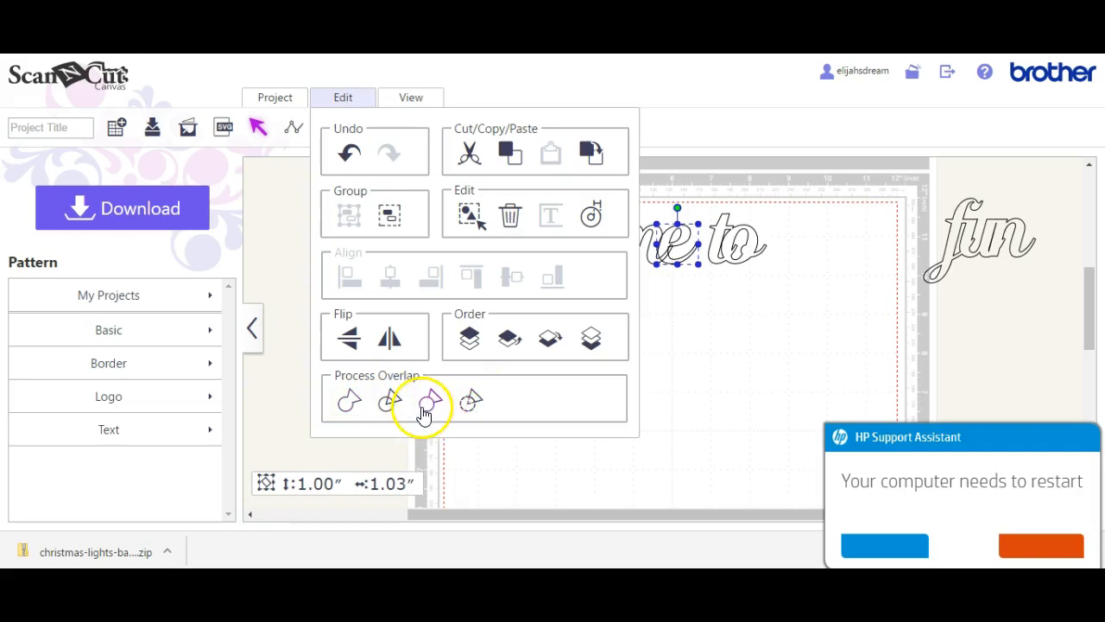
pyautogui.click(472, 408)
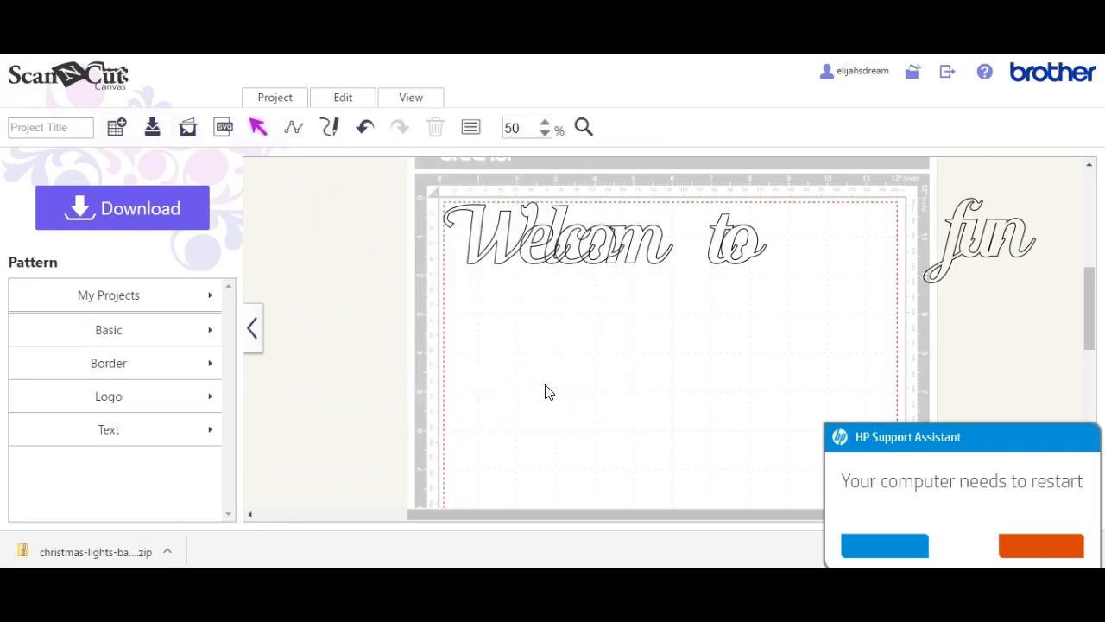
pyautogui.click(363, 135)
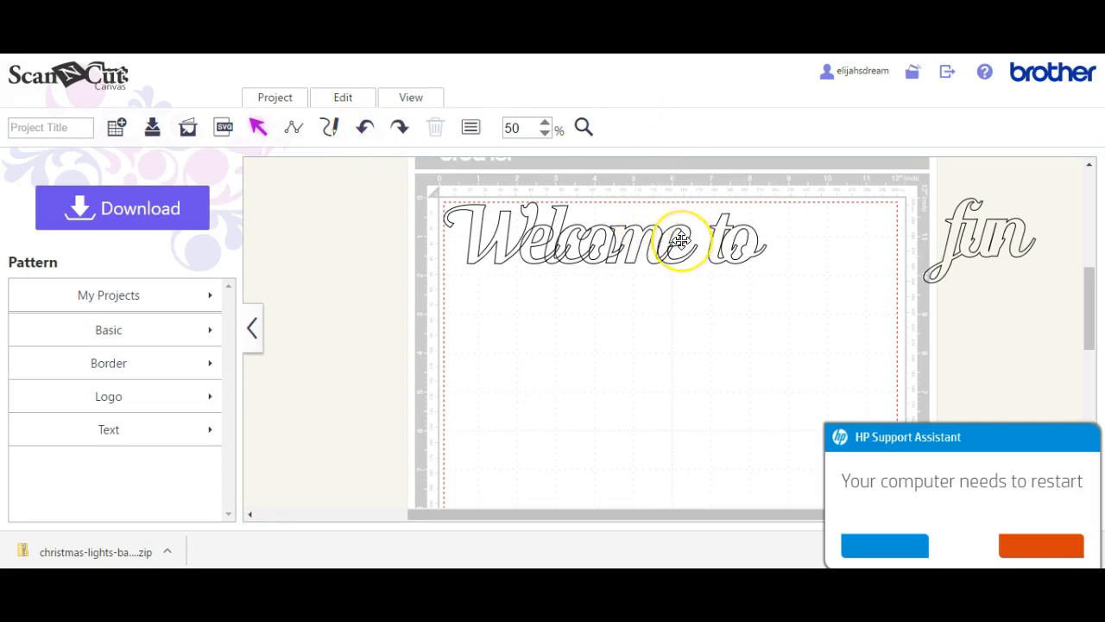
# Divide the last letter e of "Welcome" into separate pieces
pyautogui.click(680, 239)
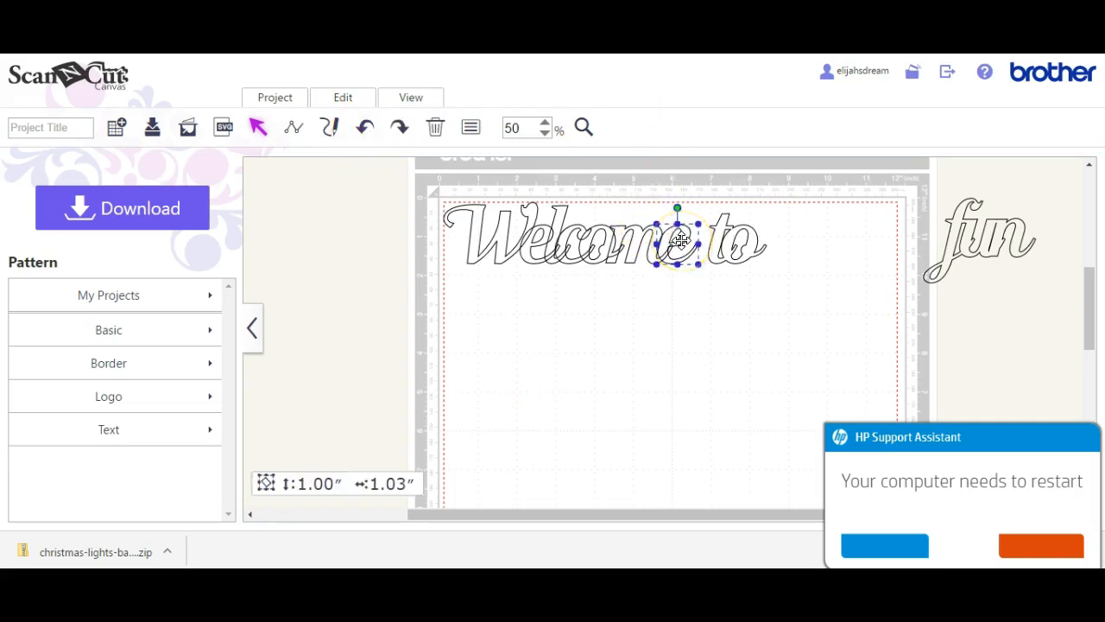
pyautogui.click(345, 105)
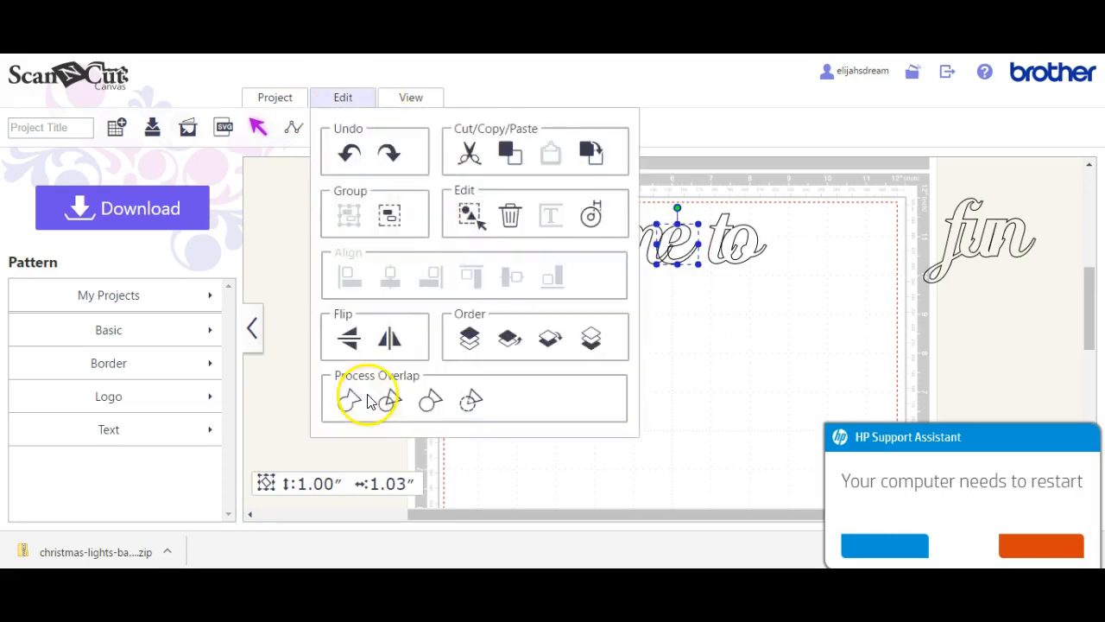
pyautogui.click(389, 403)
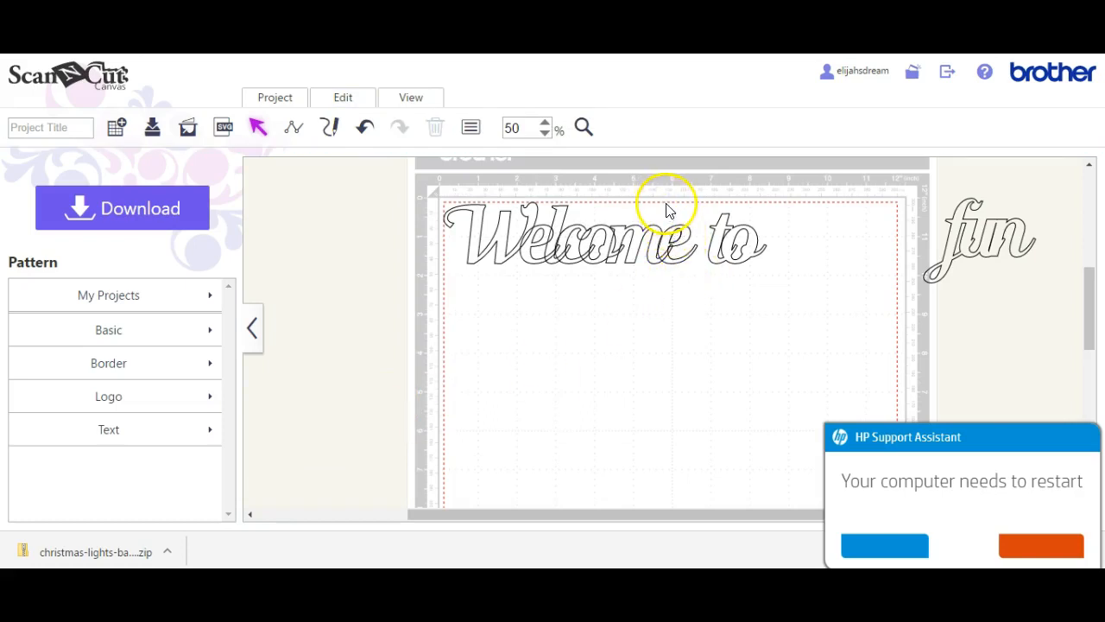
# Try welding the divided pieces of the last e in "Welcome" back together
pyautogui.click(682, 234)
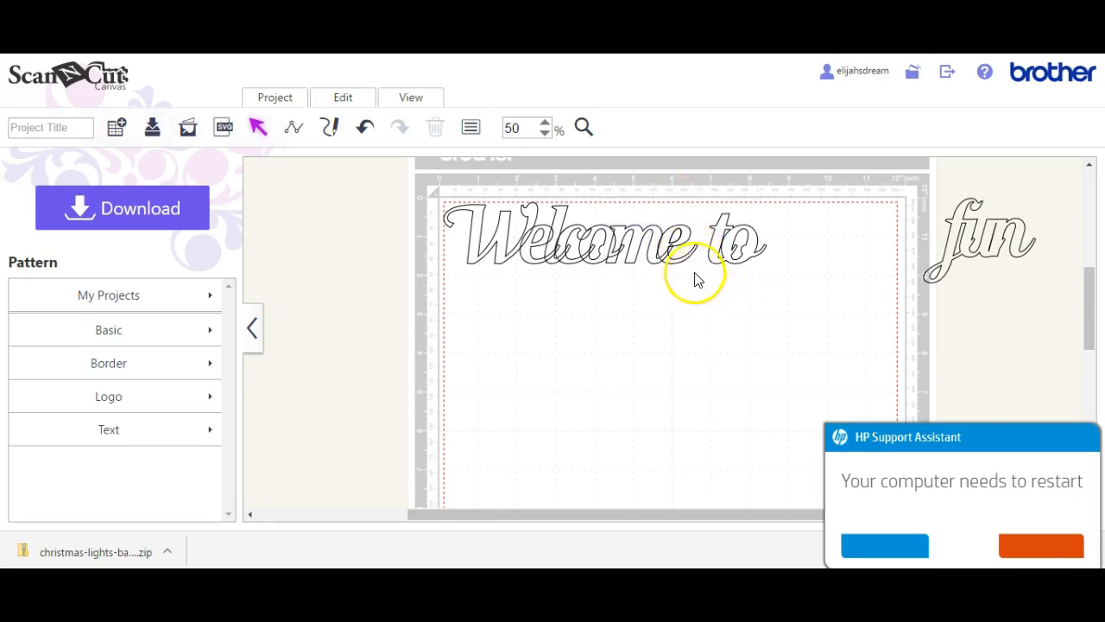
pyautogui.click(690, 228)
pyautogui.moveTo(682, 223); pyautogui.dragTo(680, 225)
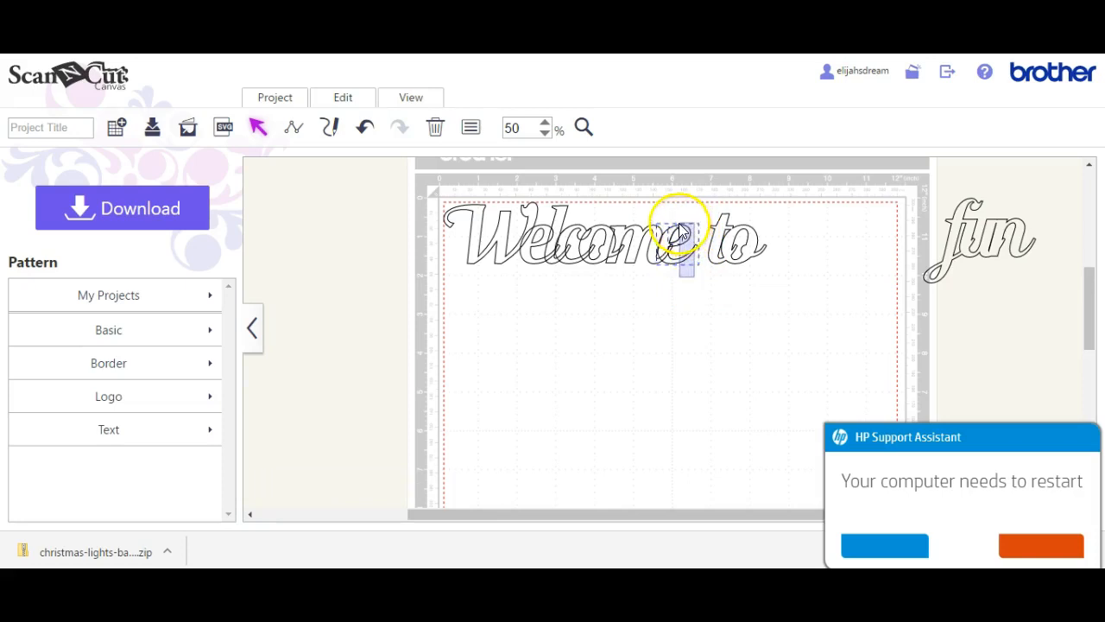
pyautogui.click(342, 108)
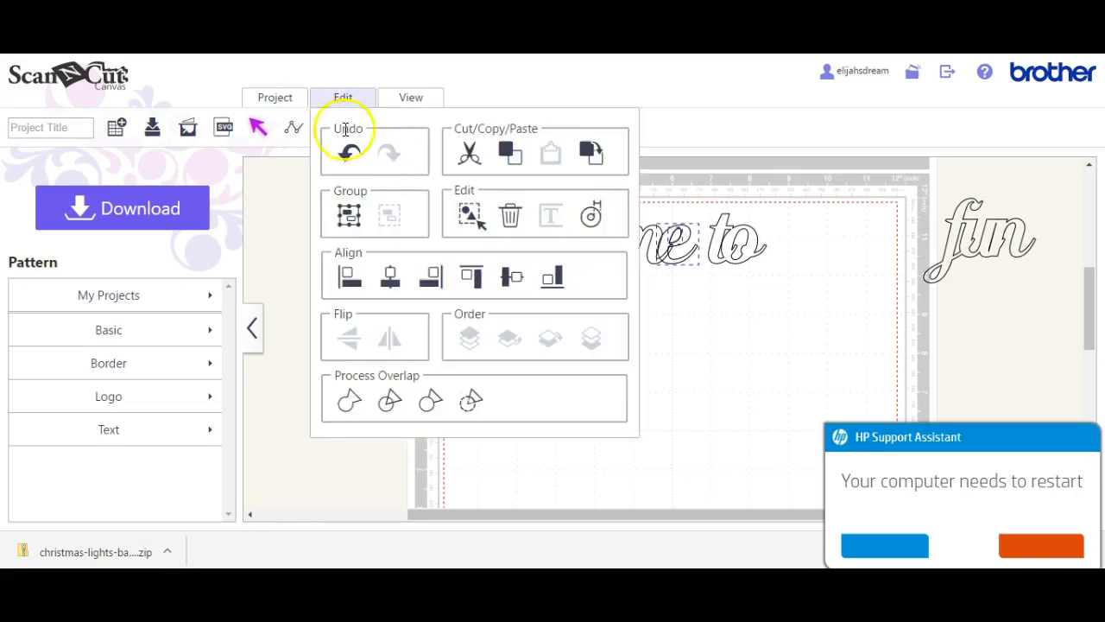
pyautogui.click(350, 402)
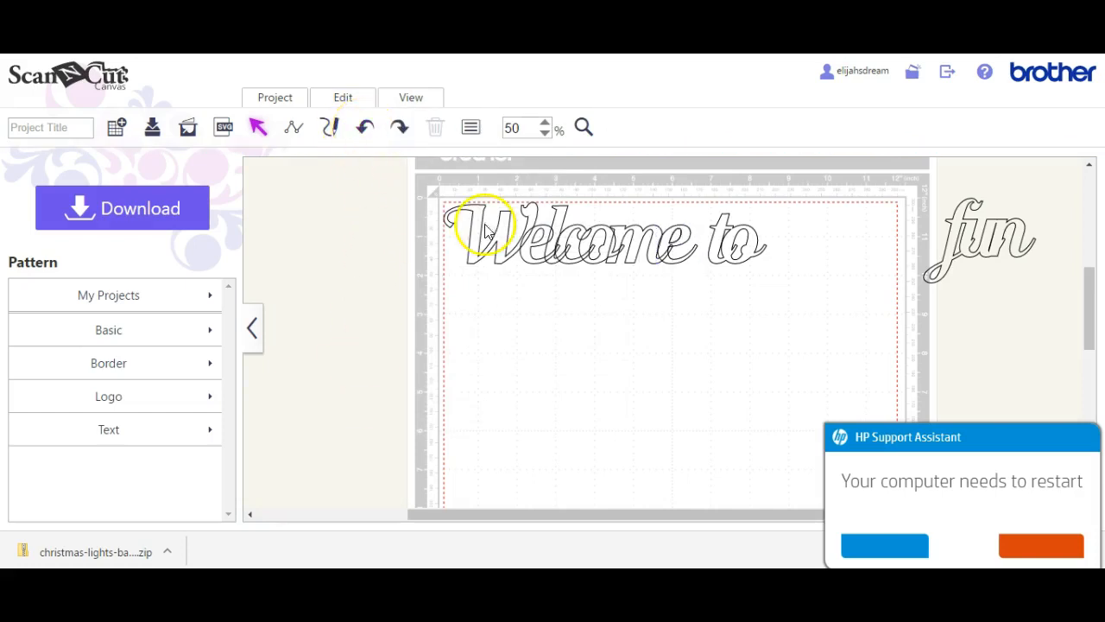
# Move the inner piece of the last e in "Welcome" onto the empty mat below the lettering
pyautogui.click(675, 234)
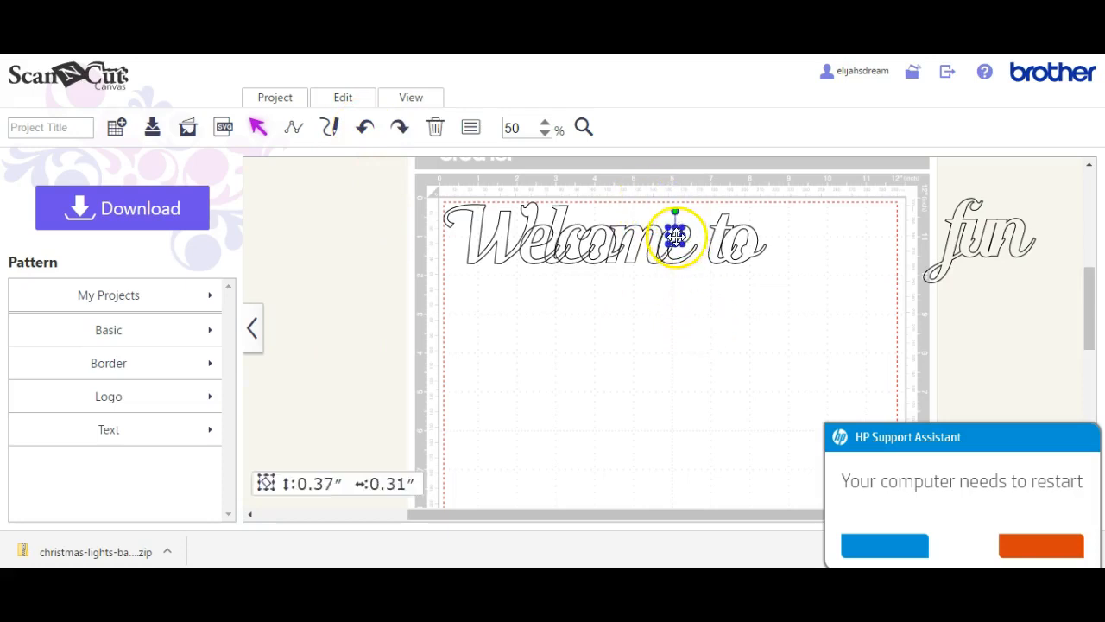
pyautogui.moveTo(675, 234); pyautogui.dragTo(667, 358)
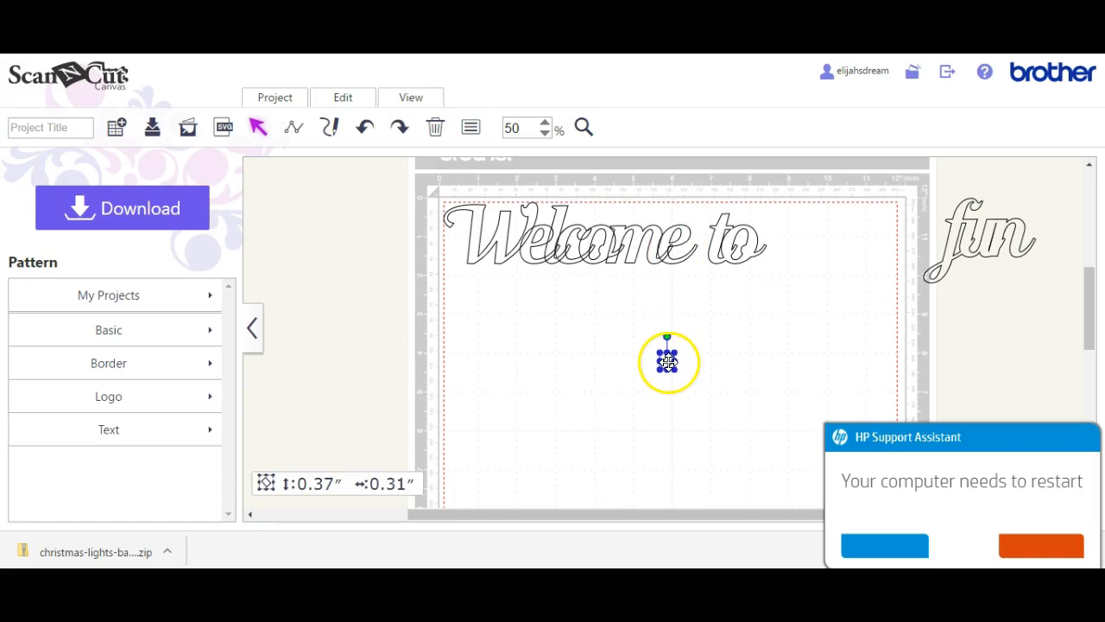
# Divide the letter o of "Welcome" and move its inner piece below the lettering, beside the e's inner piece
pyautogui.click(600, 242)
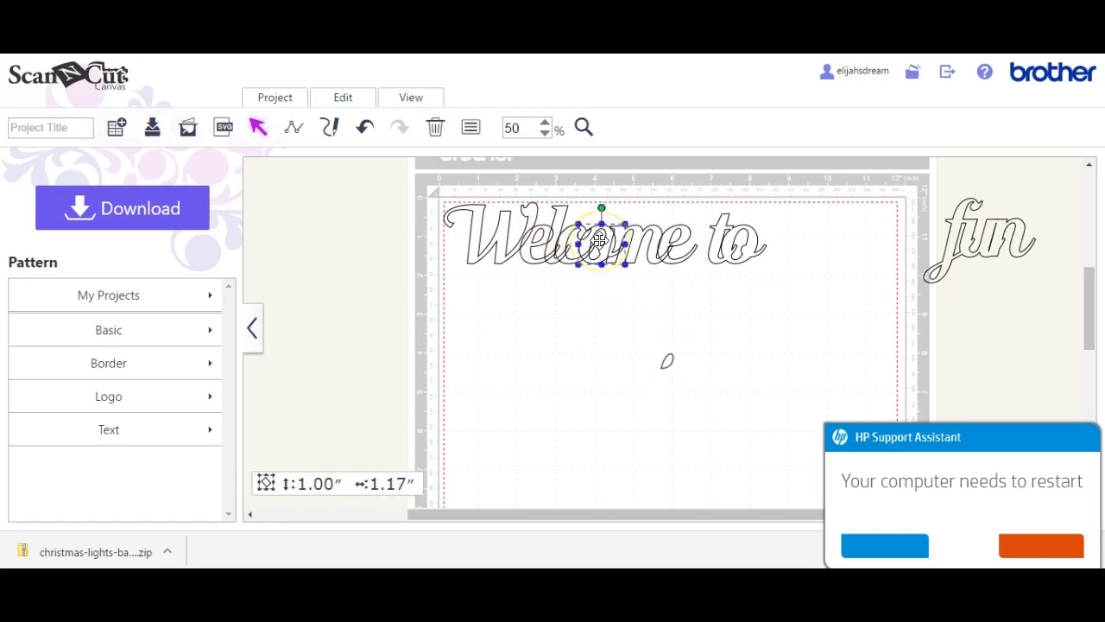
pyautogui.click(343, 102)
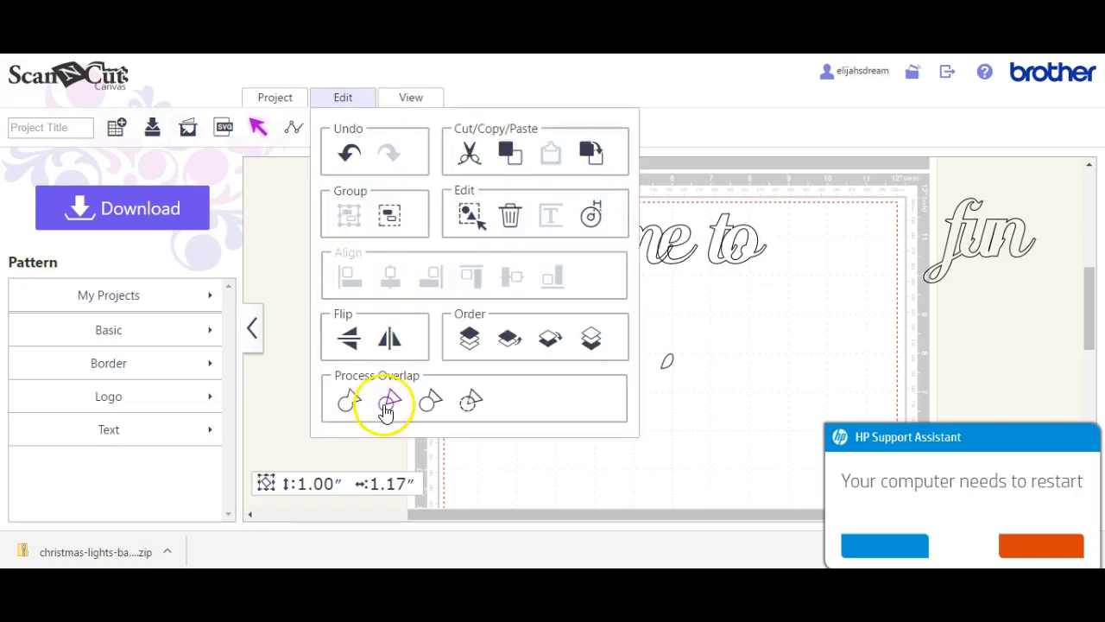
pyautogui.click(388, 403)
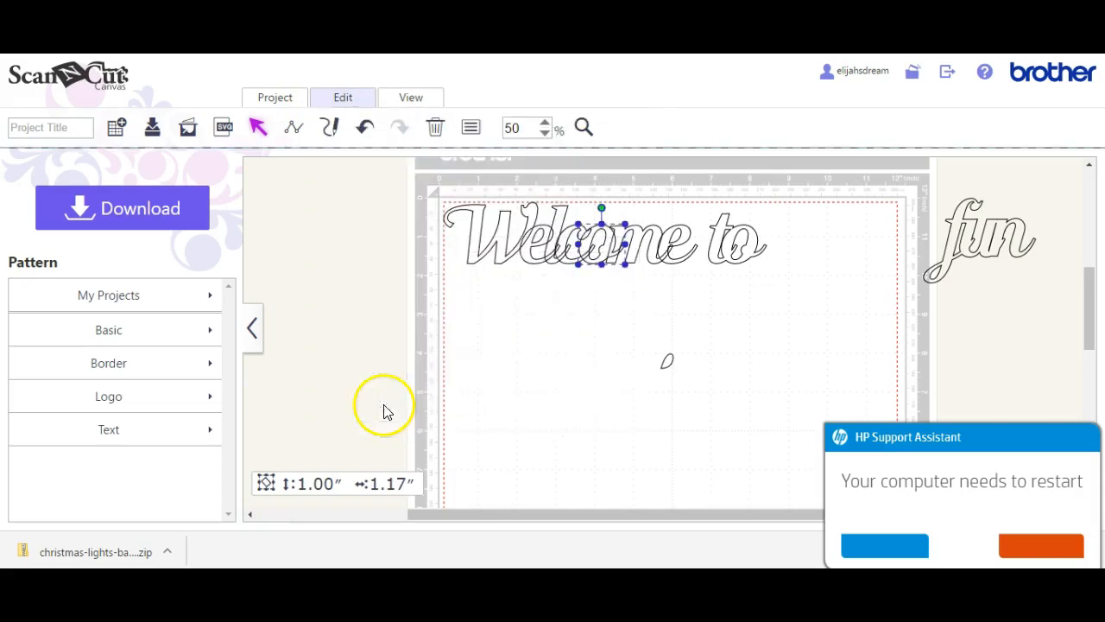
pyautogui.click(589, 285)
pyautogui.moveTo(599, 240); pyautogui.dragTo(592, 359)
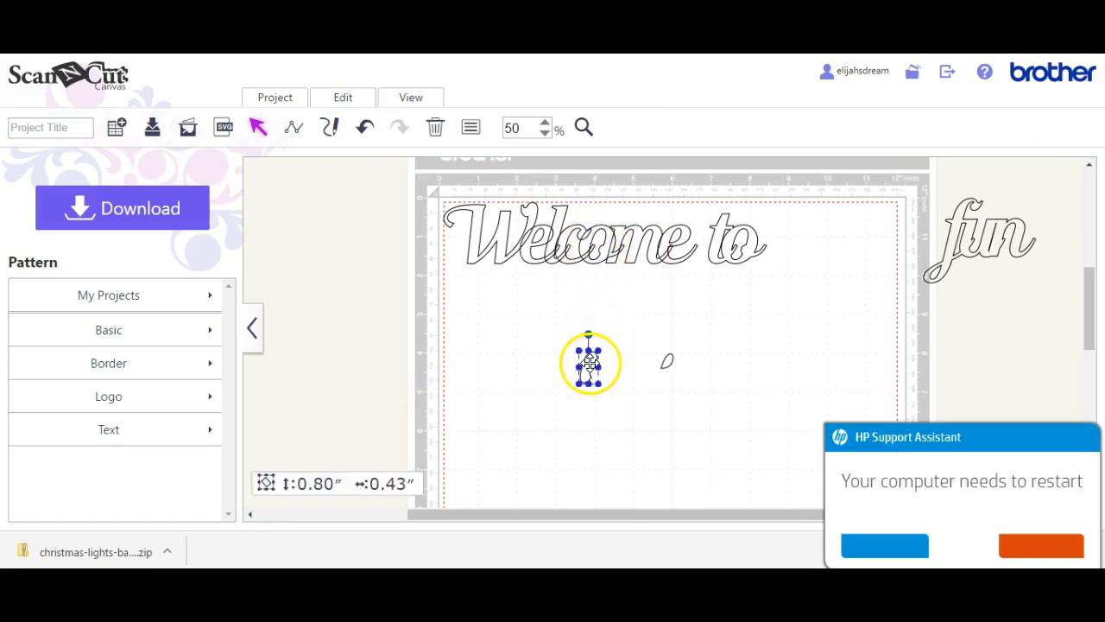
# Divide the first e of "Welcome" and move its inner piece below the lettering beside the other loose pieces
pyautogui.click(537, 240)
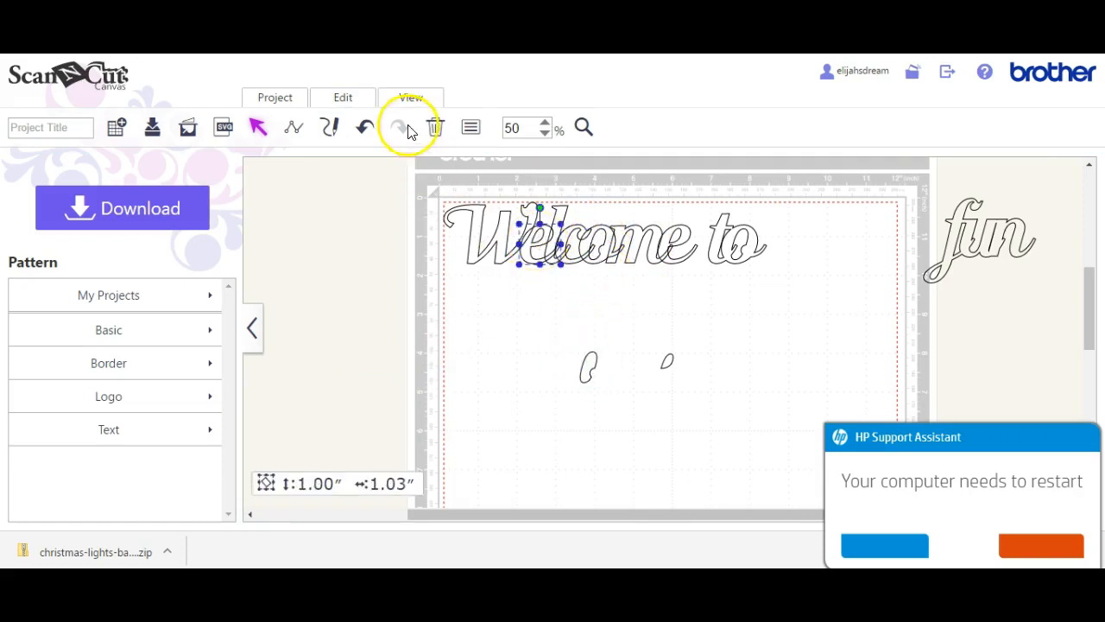
pyautogui.click(343, 102)
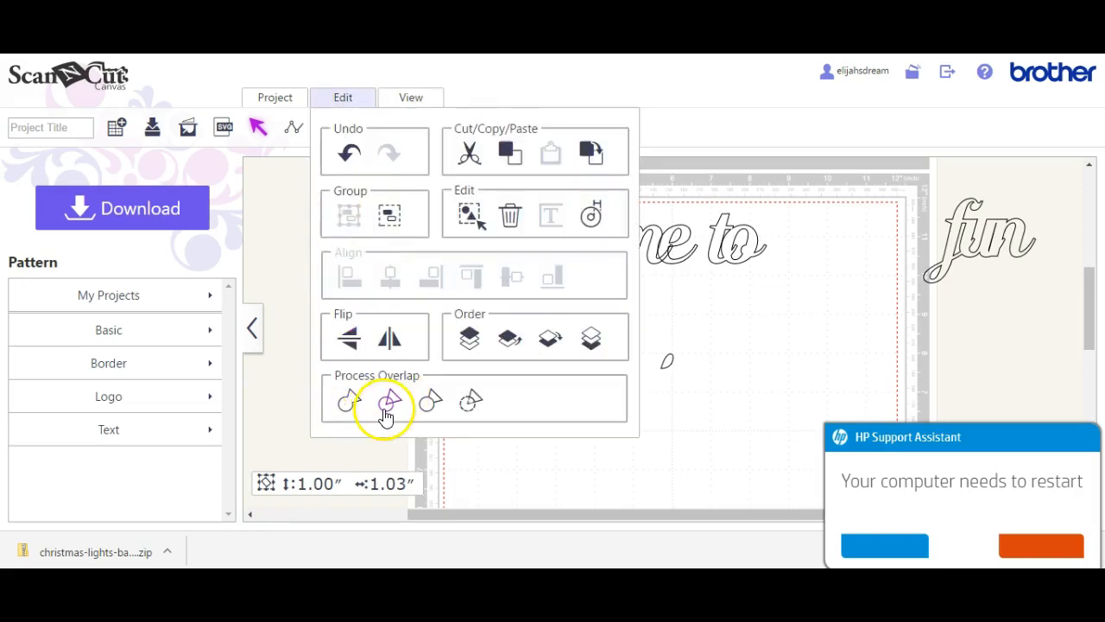
pyautogui.click(388, 403)
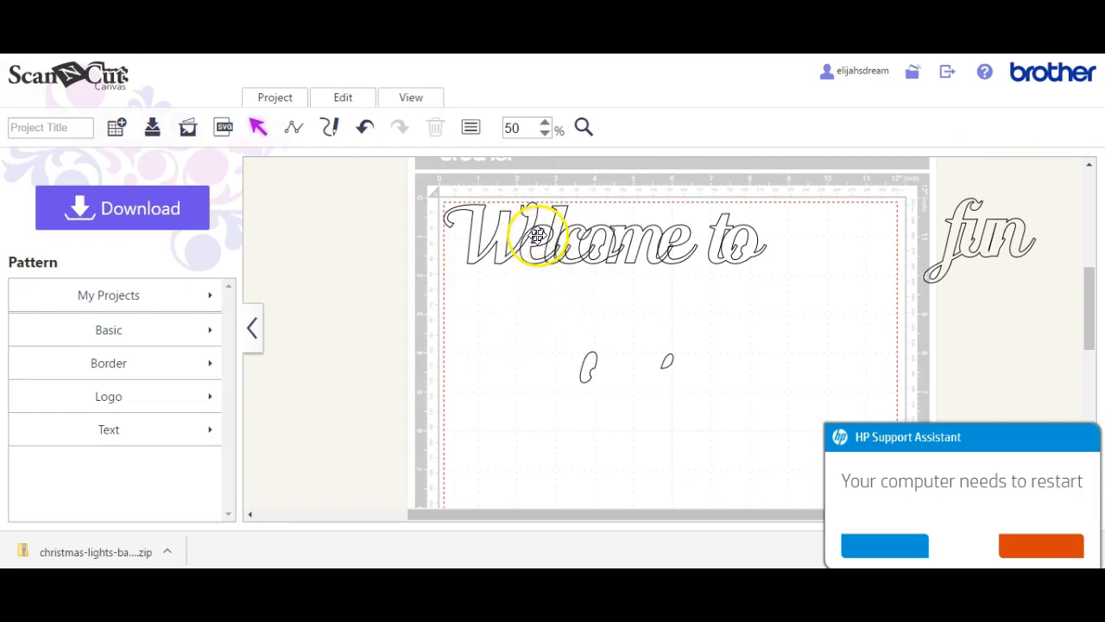
pyautogui.click(533, 378)
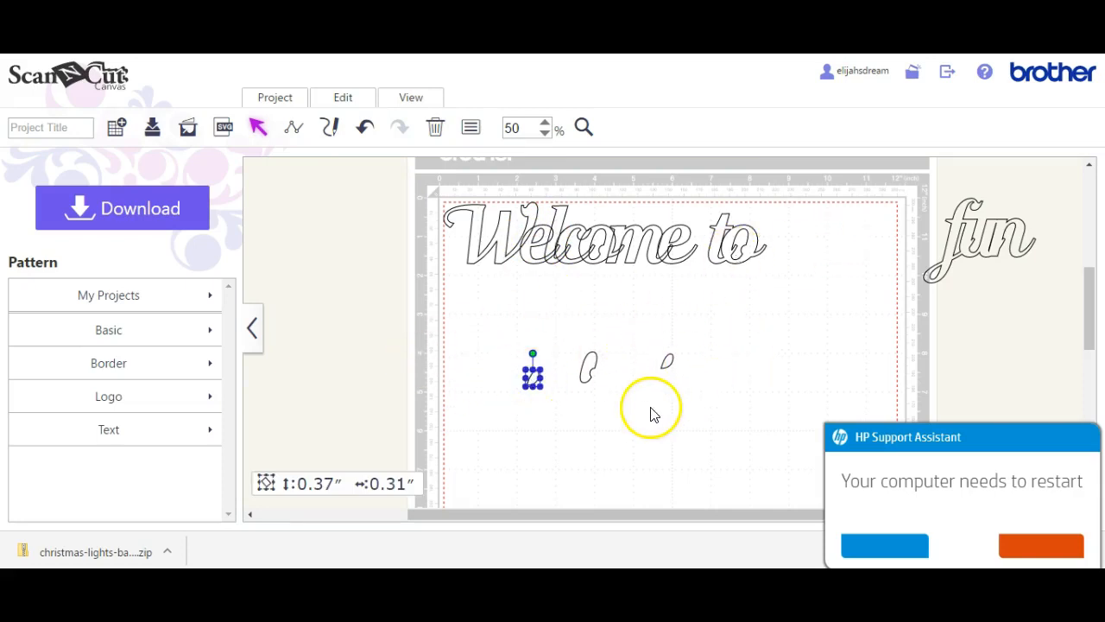
# Weld all the overlapping letters of "Welcome" into one continuous outline, leaving the loose inner pieces out
pyautogui.moveTo(427, 237); pyautogui.dragTo(673, 261)
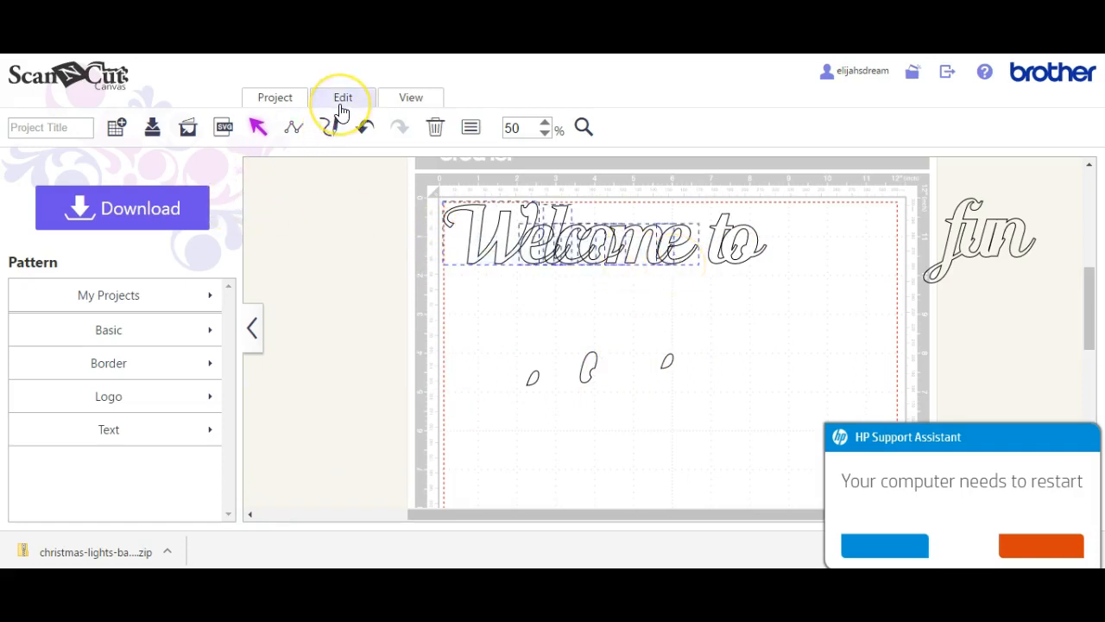
pyautogui.click(348, 324)
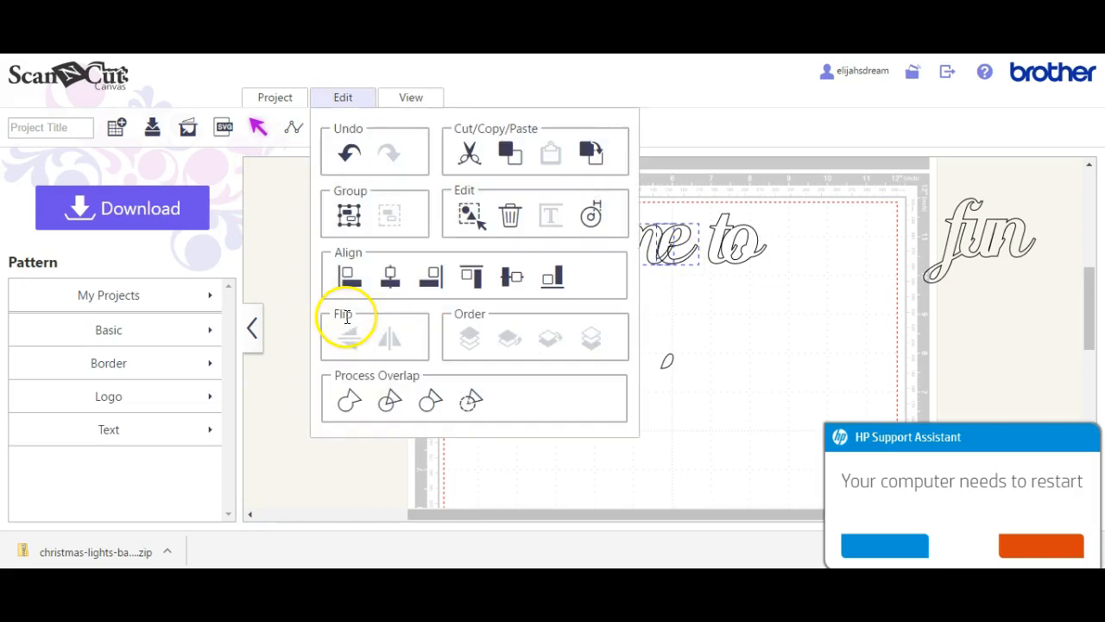
pyautogui.click(346, 399)
pyautogui.click(666, 380)
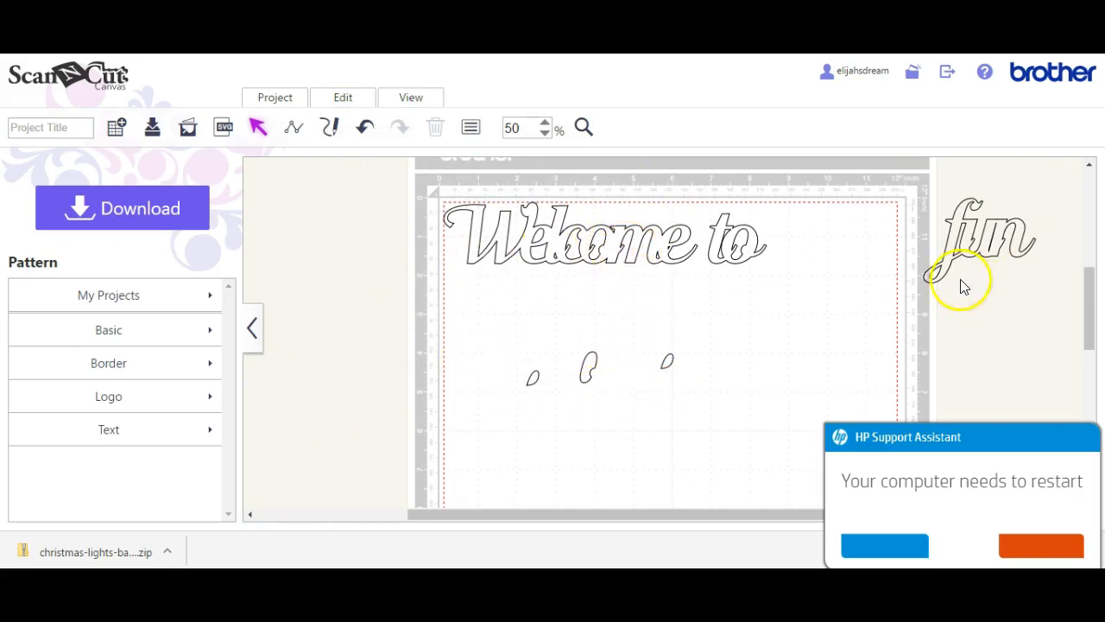
# Move the word "fun" from outside the mat onto it, just after "to", and deselect it
pyautogui.moveTo(990, 229); pyautogui.dragTo(830, 246)
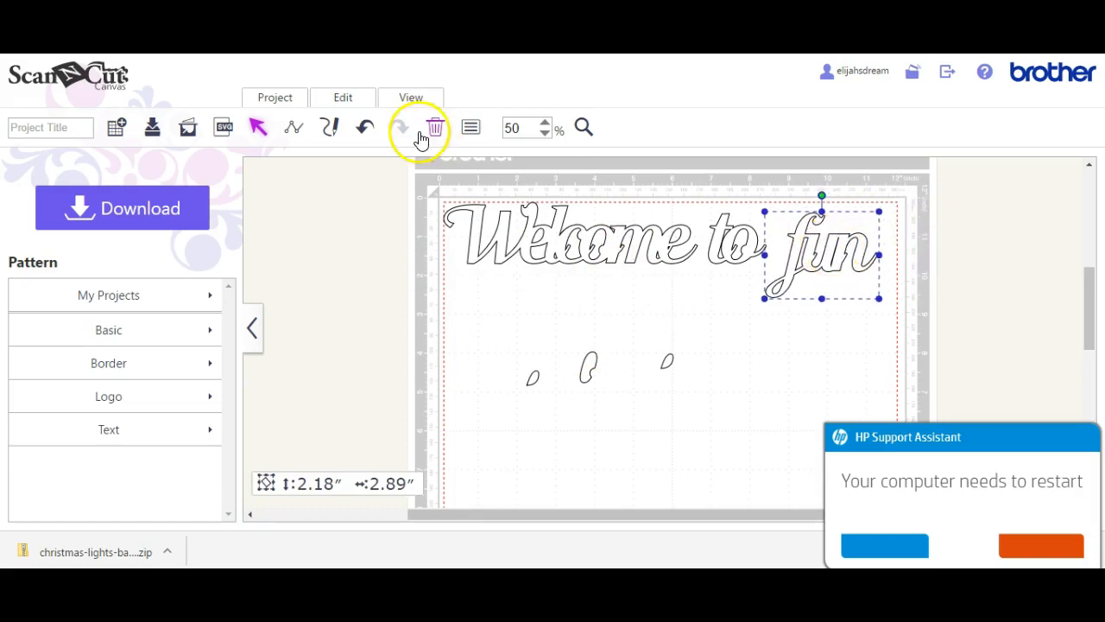
pyautogui.click(354, 105)
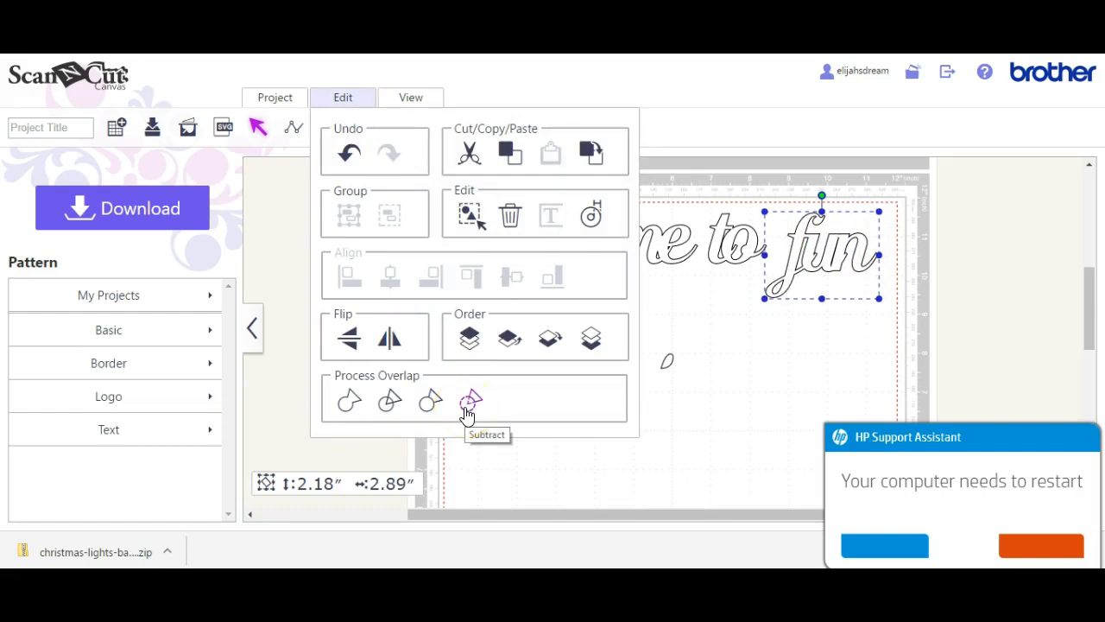
pyautogui.click(778, 312)
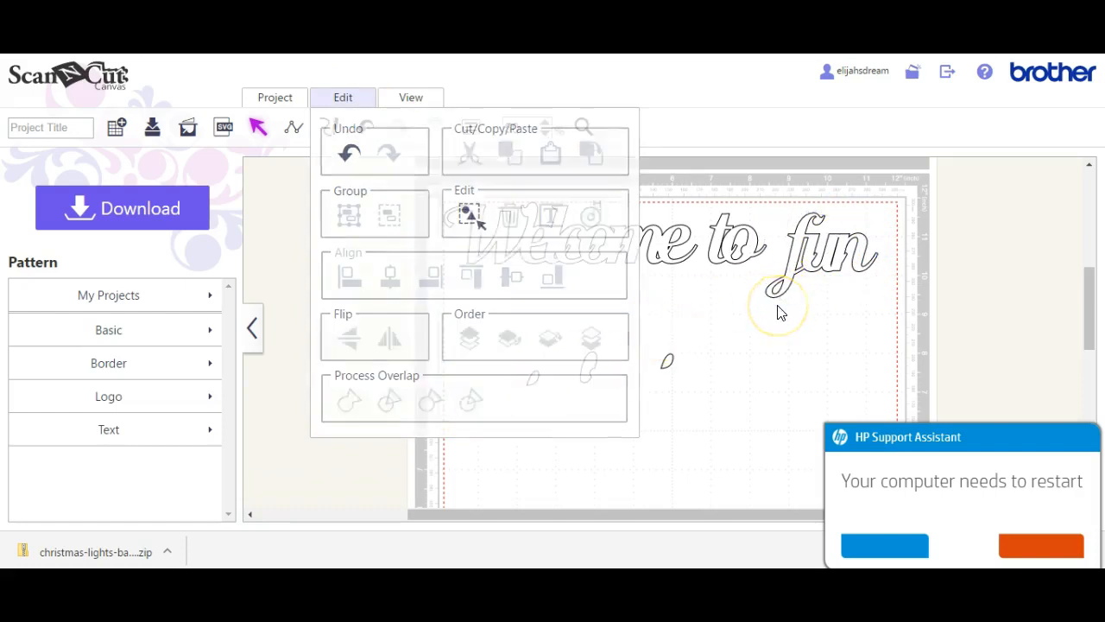
pyautogui.click(747, 229)
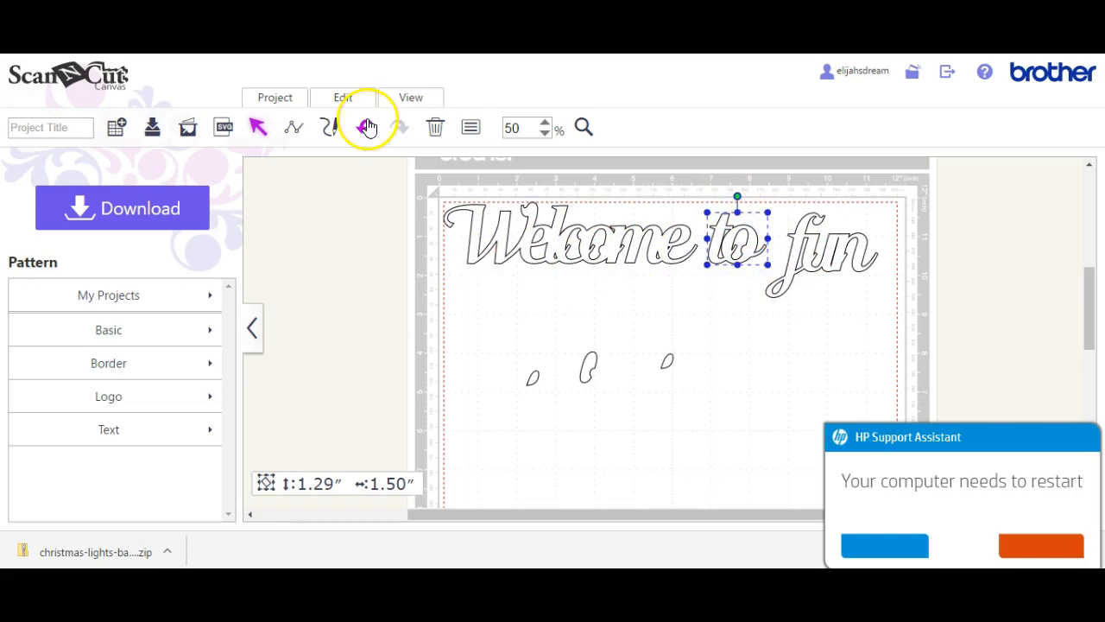
pyautogui.click(342, 99)
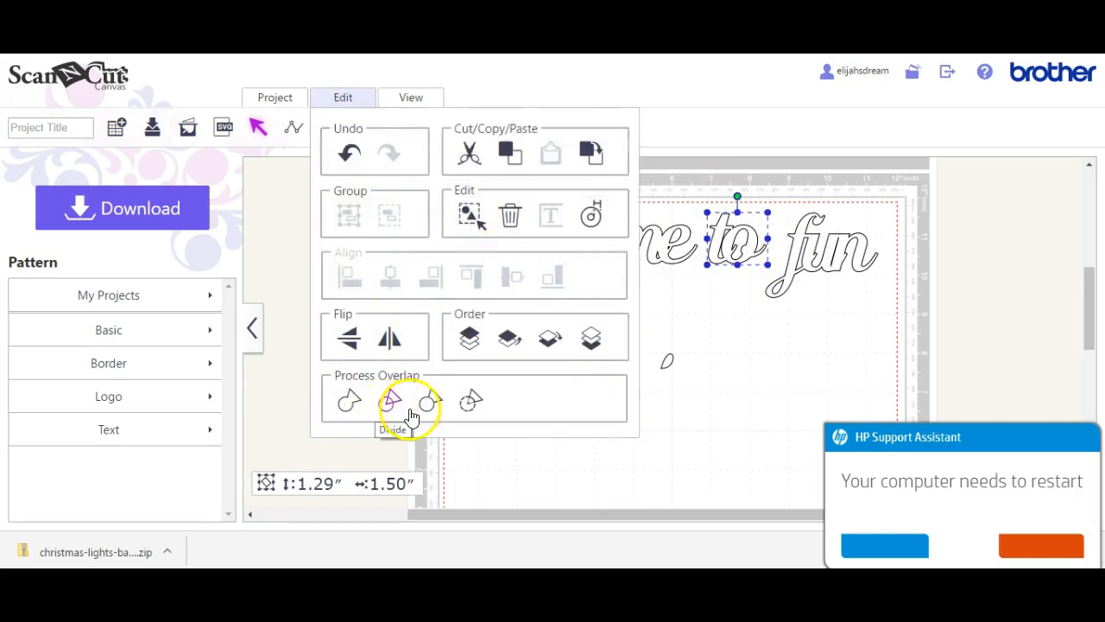
pyautogui.click(696, 406)
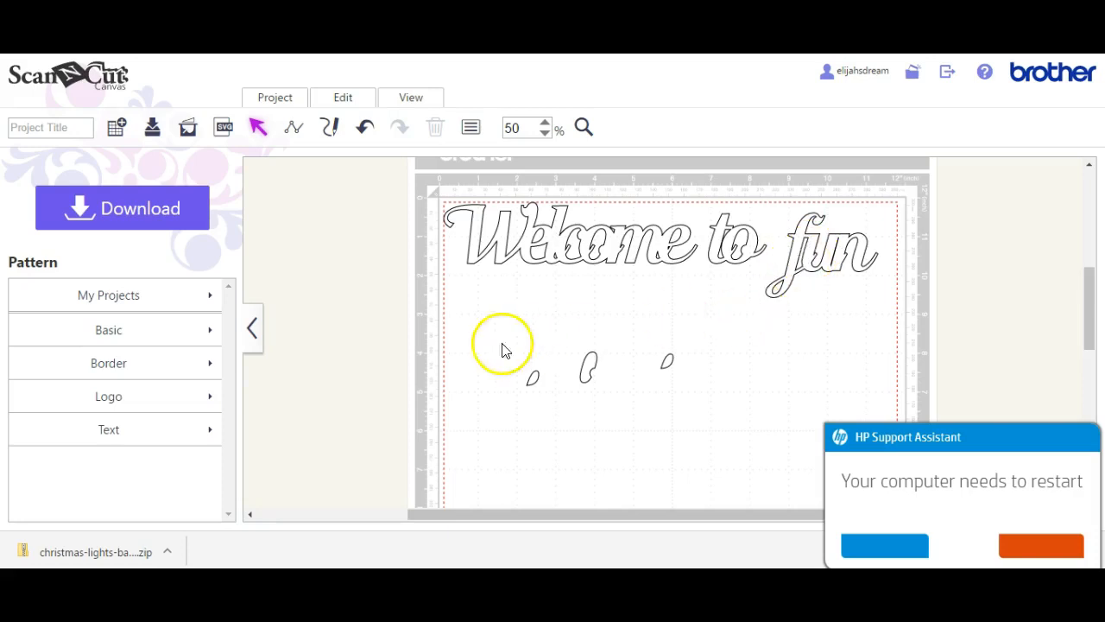
# Delete the three loose inner letter pieces lying below the lettering
pyautogui.moveTo(466, 312); pyautogui.dragTo(763, 434)
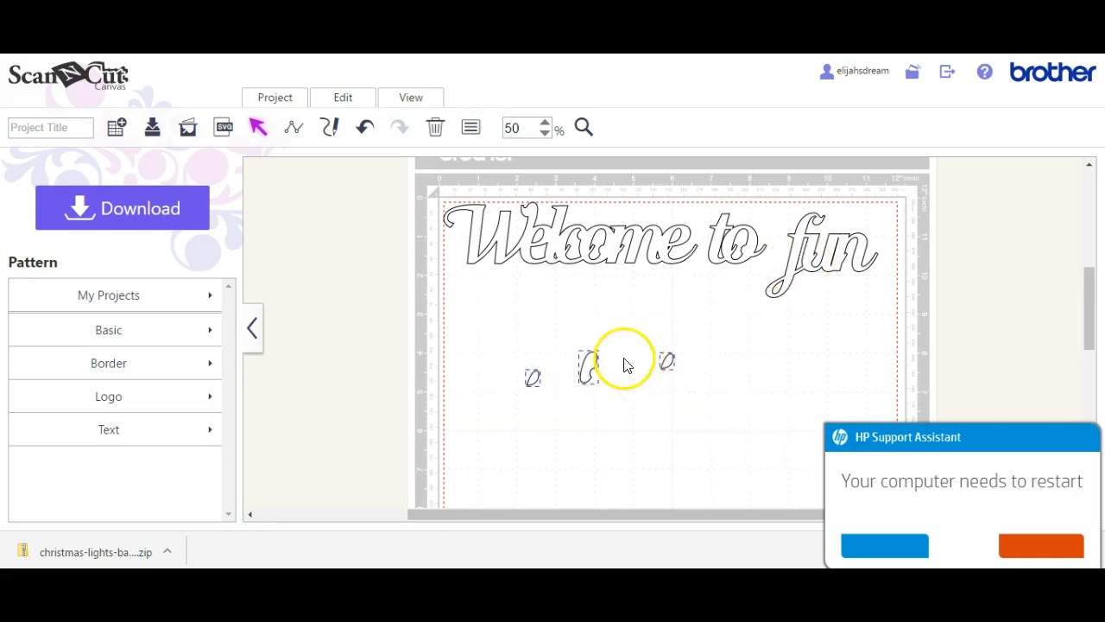
pyautogui.click(435, 130)
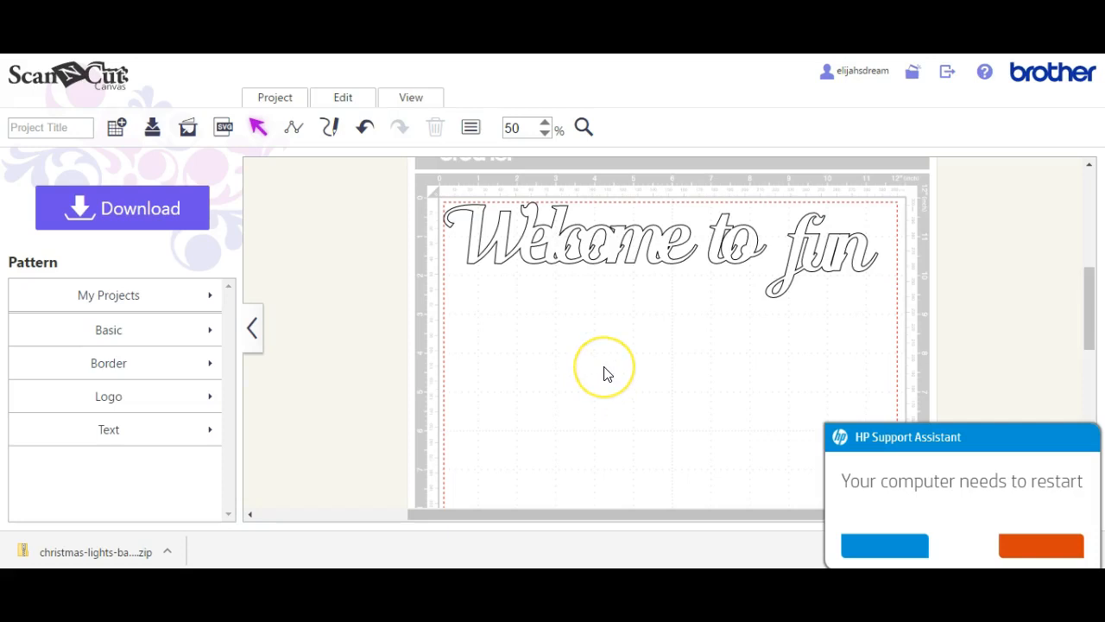
# Shift the word "fun" slightly up and closer to "to" so that it lines up with the lettering
pyautogui.click(343, 98)
pyautogui.moveTo(842, 246); pyautogui.dragTo(834, 238)
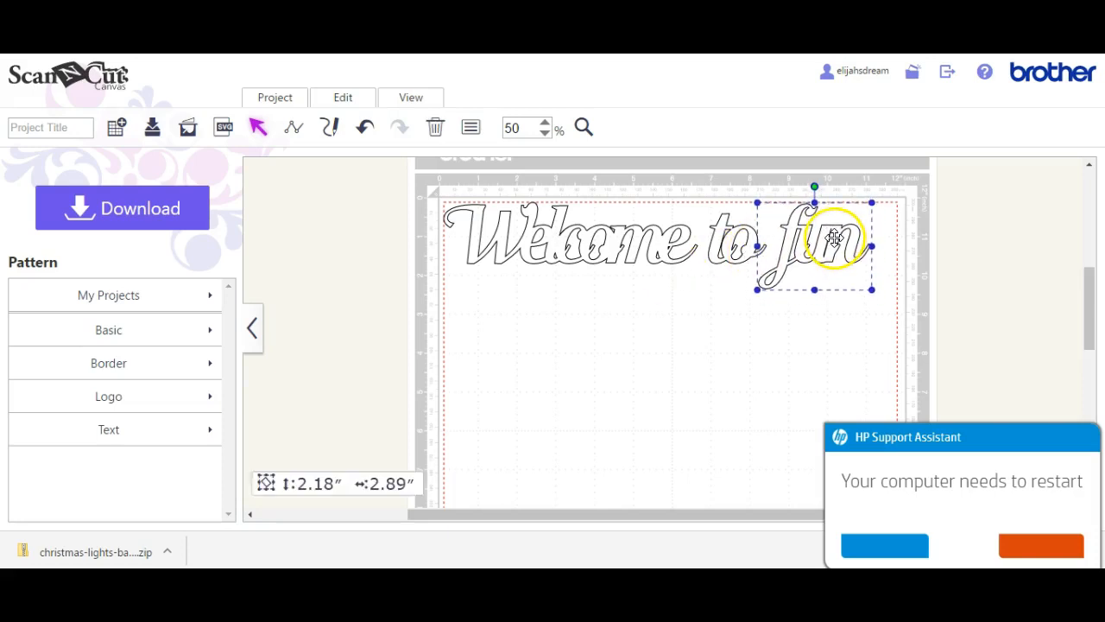